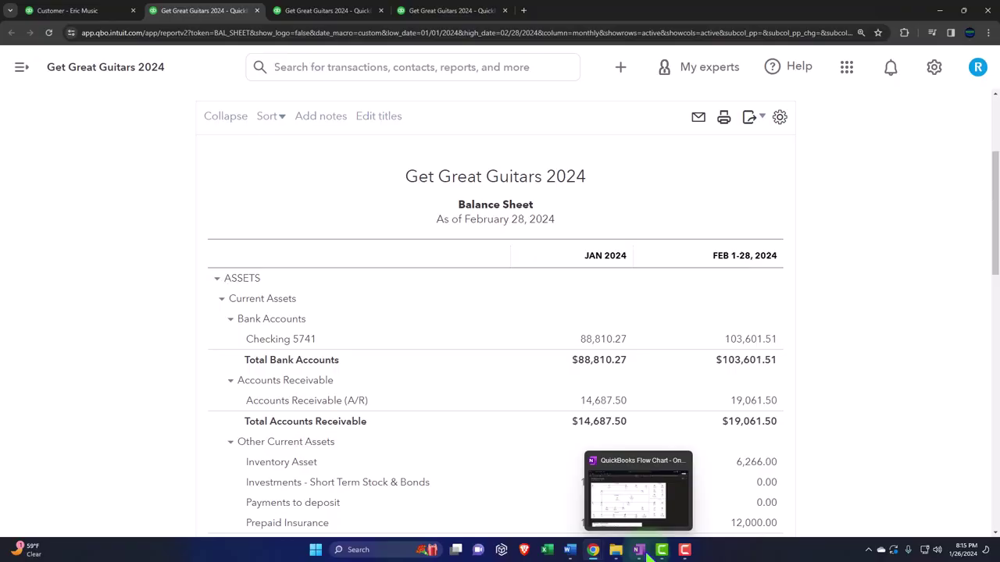
Review the QuickBooks flow chart in OneNote and return to the balance sheet in the browser.
left_click(639, 511)
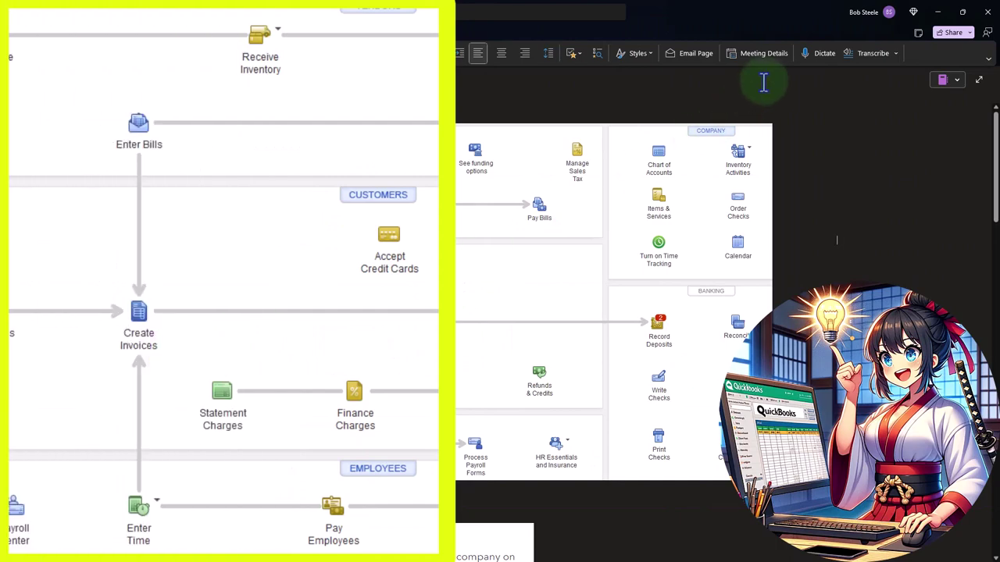
left_click(939, 11)
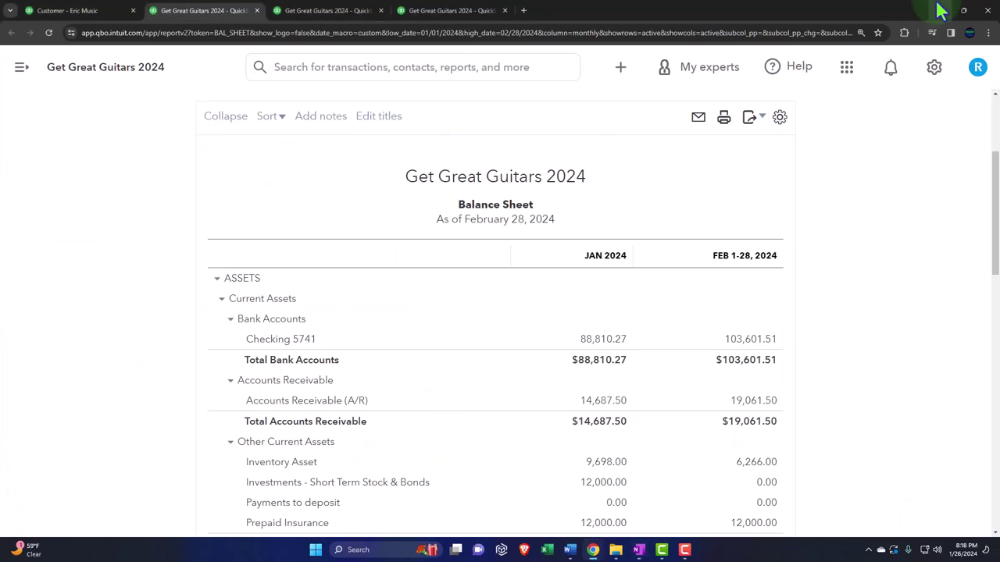
scroll(539, 313, "down", 1)
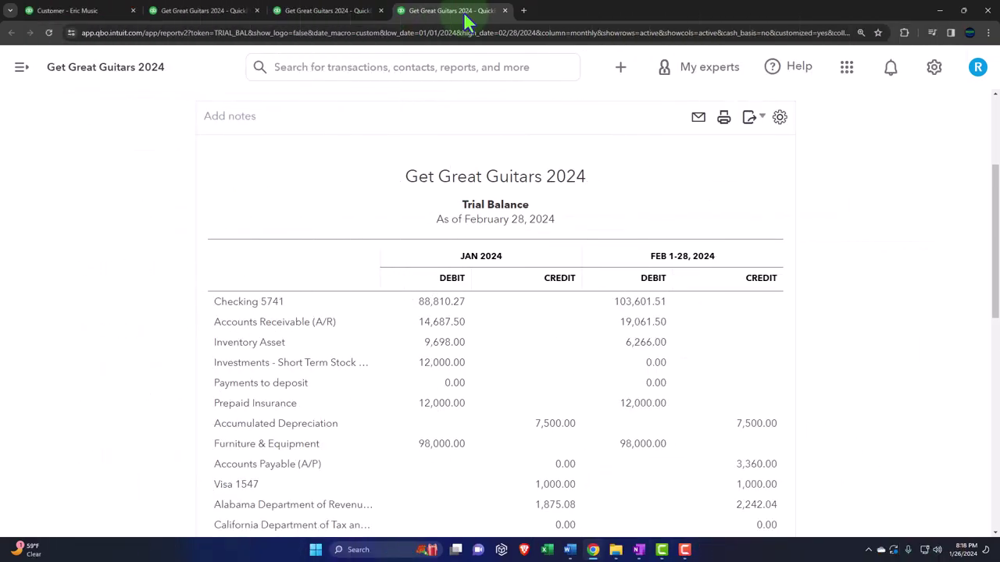
Duplicate the Trial Balance browser tab and open the reports list in the copy with the navigation collapsed.
right_click(464, 12)
left_click(541, 106)
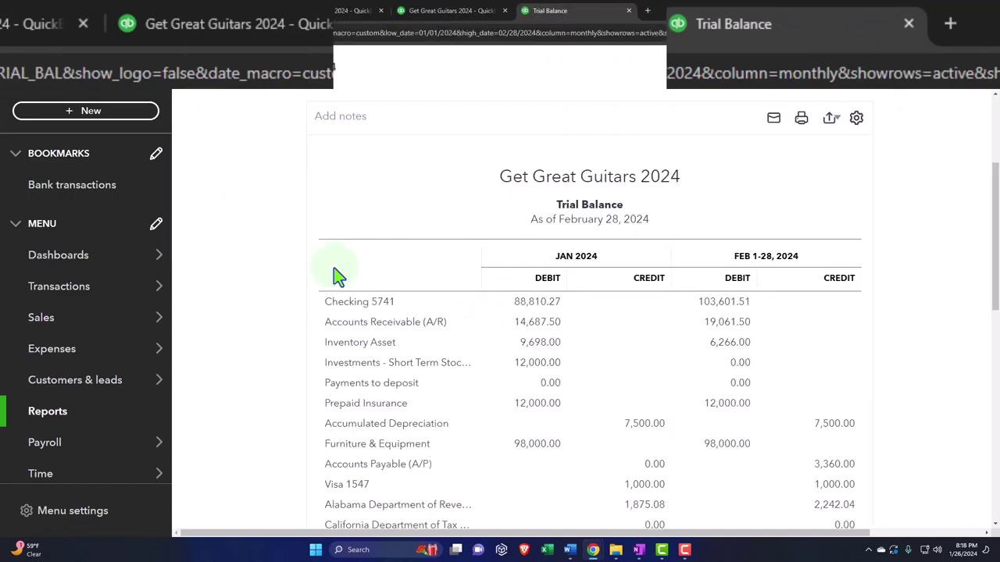
mouse_move(119, 351)
left_click(55, 415)
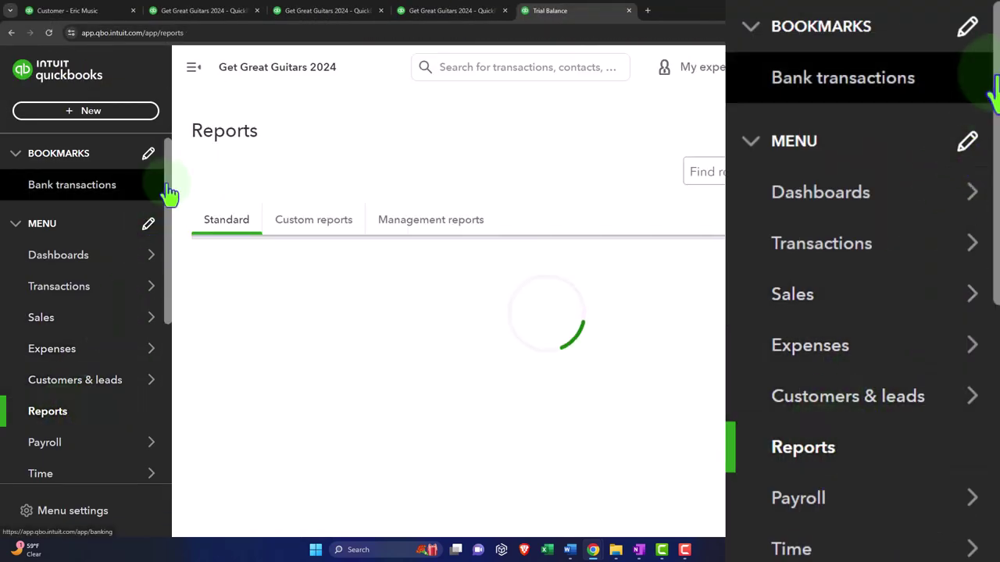
left_click(189, 71)
Open the Customer Balance Detail report and review the open balances and unapplied payments for each customer.
scroll(424, 273, "down", 6)
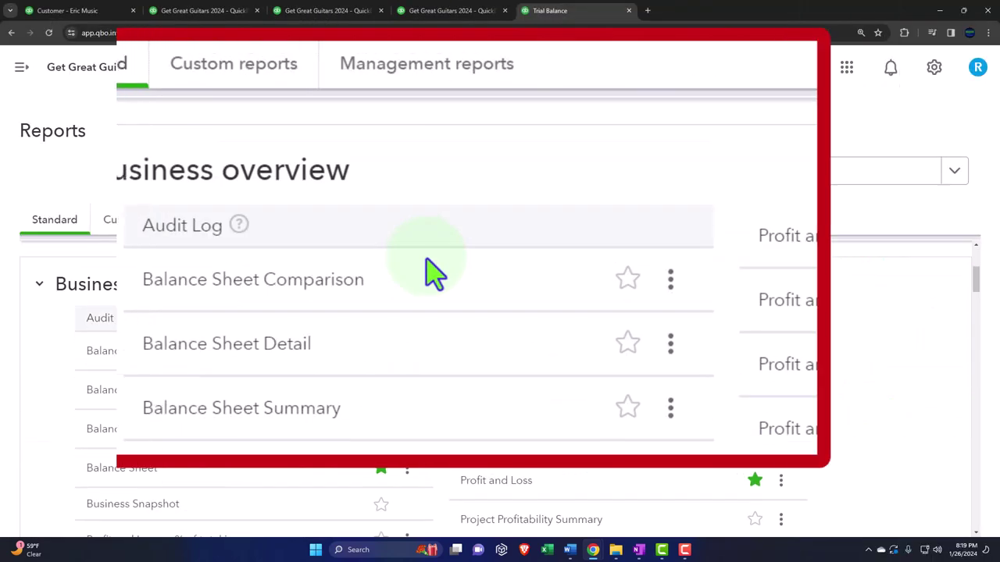
scroll(424, 337, "down", 4)
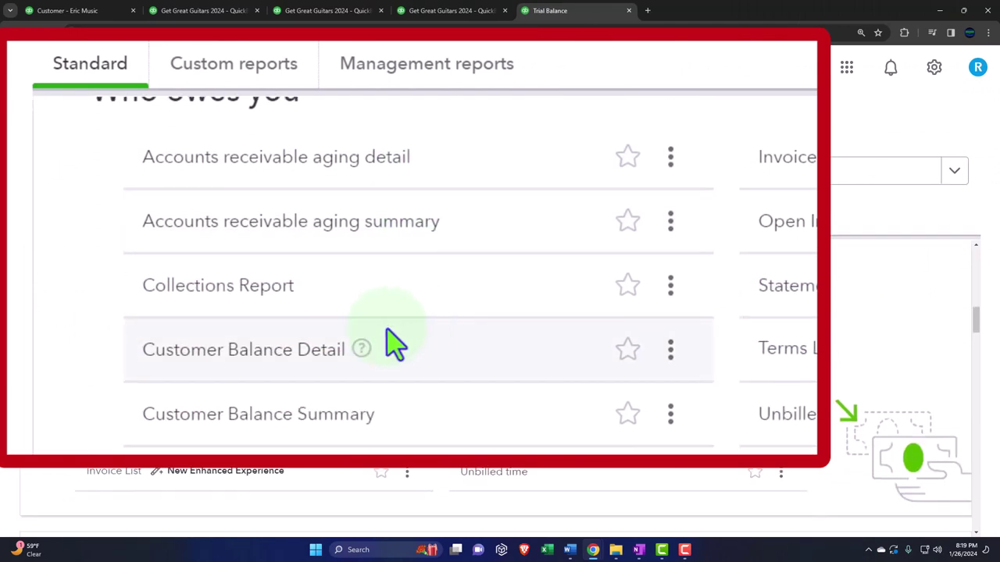
left_click(273, 352)
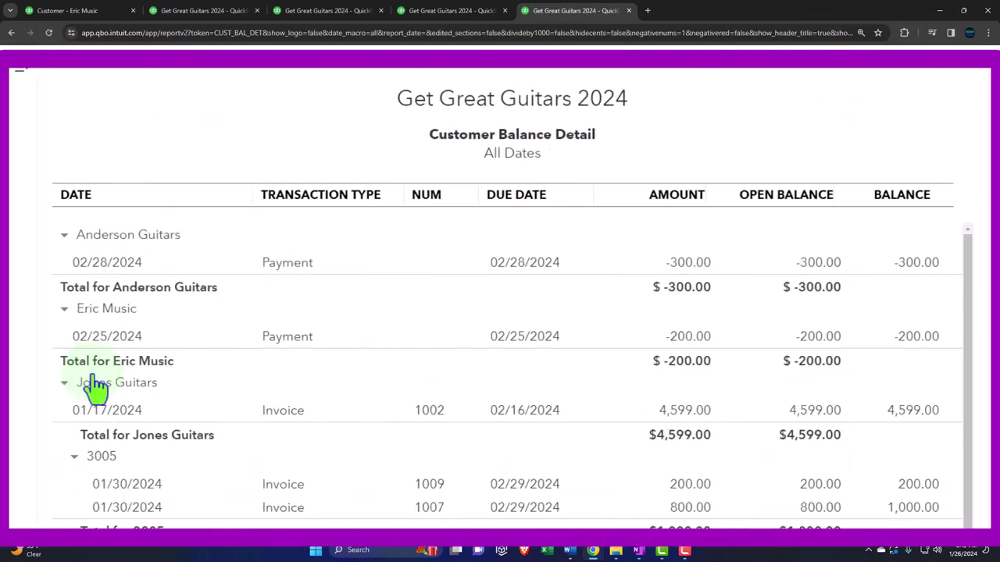
scroll(156, 359, "down", 1)
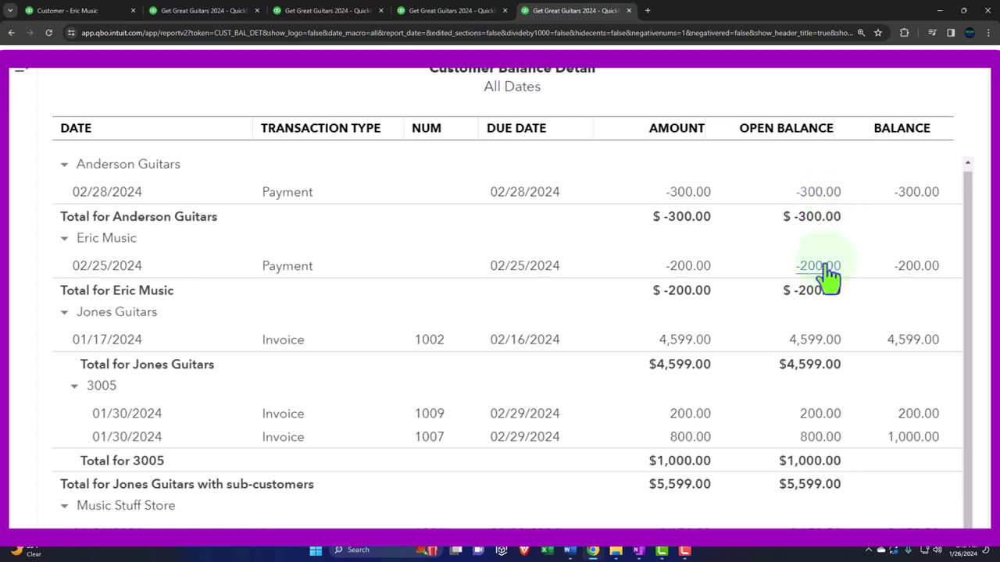
scroll(828, 273, "down", 4)
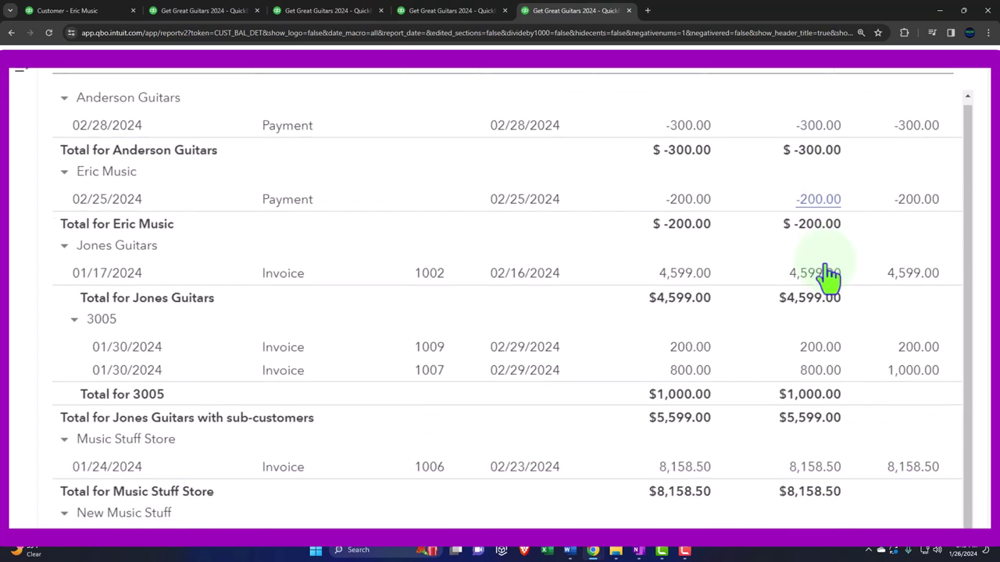
scroll(830, 289, "down", 1)
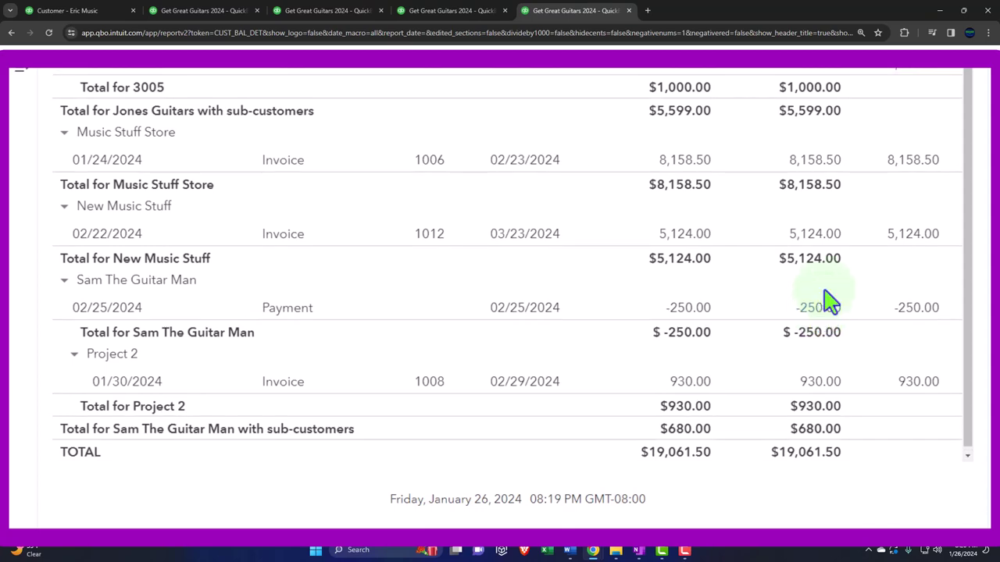
scroll(825, 289, "up", 4)
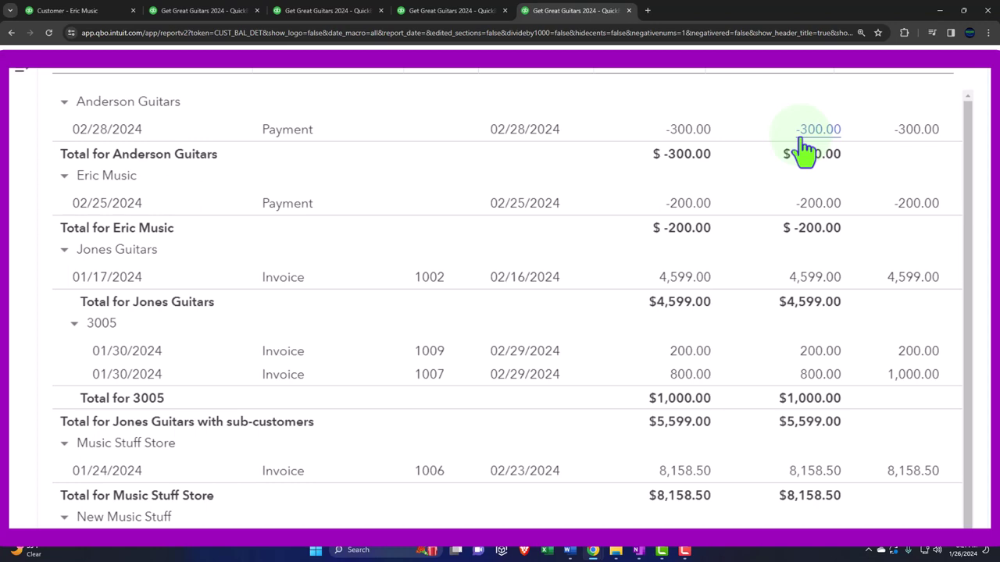
In the first browser tab, open the Anderson Guitars customer record and review its transaction list for the unapplied payment.
left_click(82, 12)
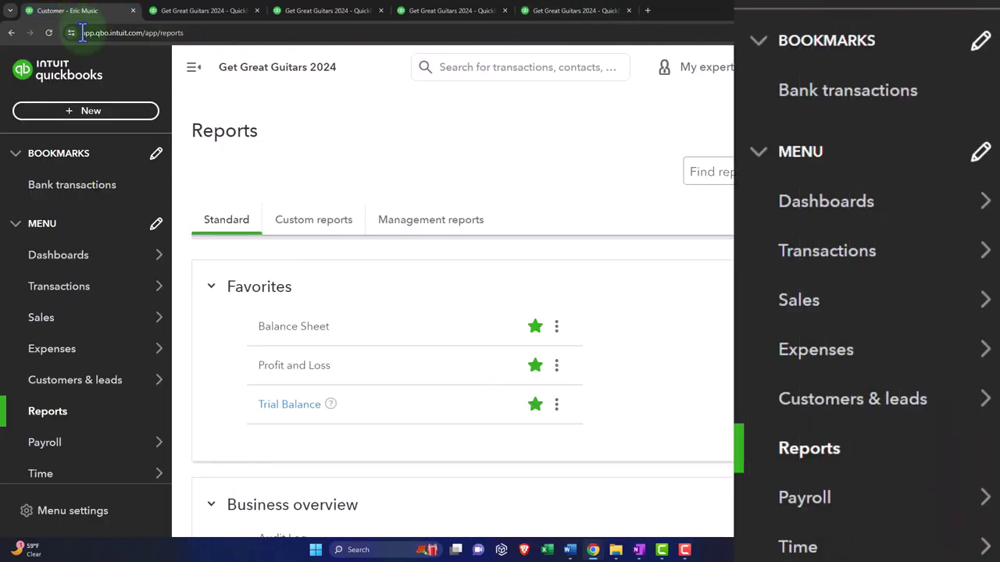
left_click(49, 421)
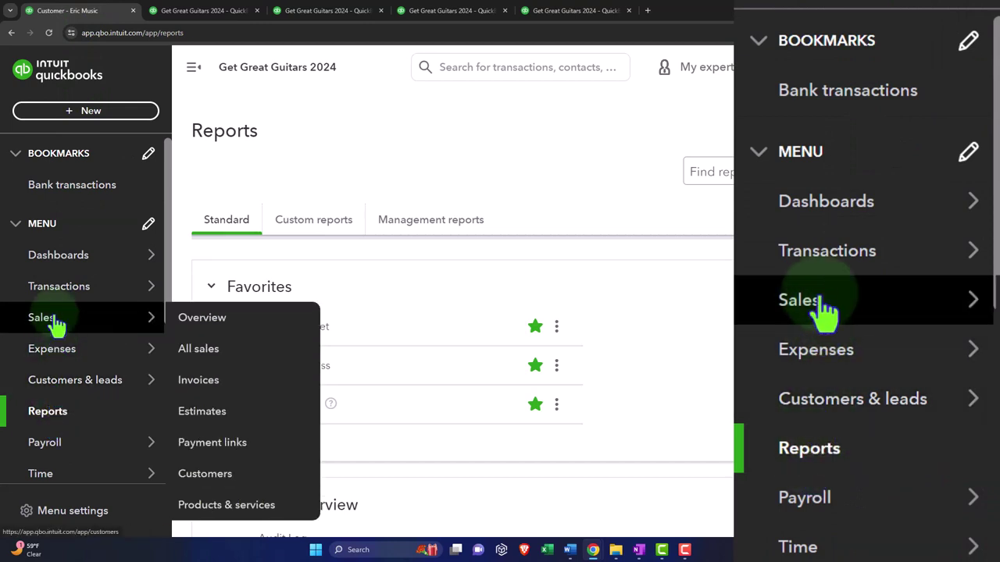
left_click(55, 321)
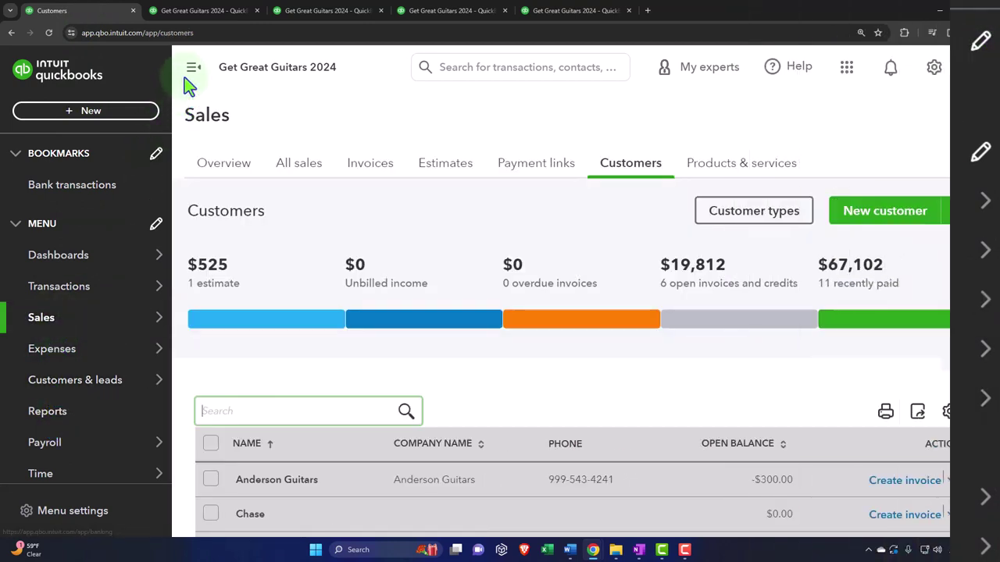
left_click(192, 69)
scroll(292, 376, "down", 2)
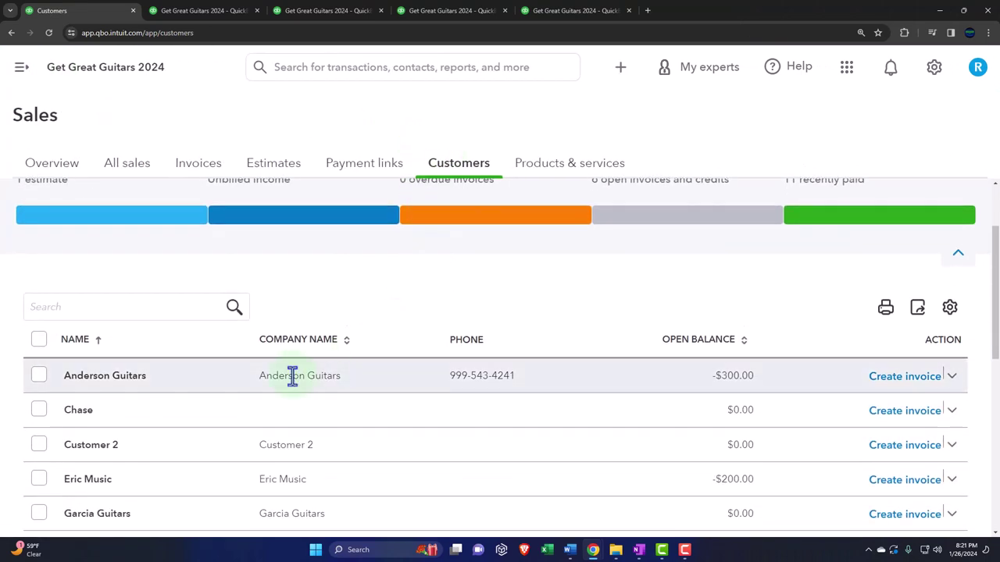
left_click(117, 377)
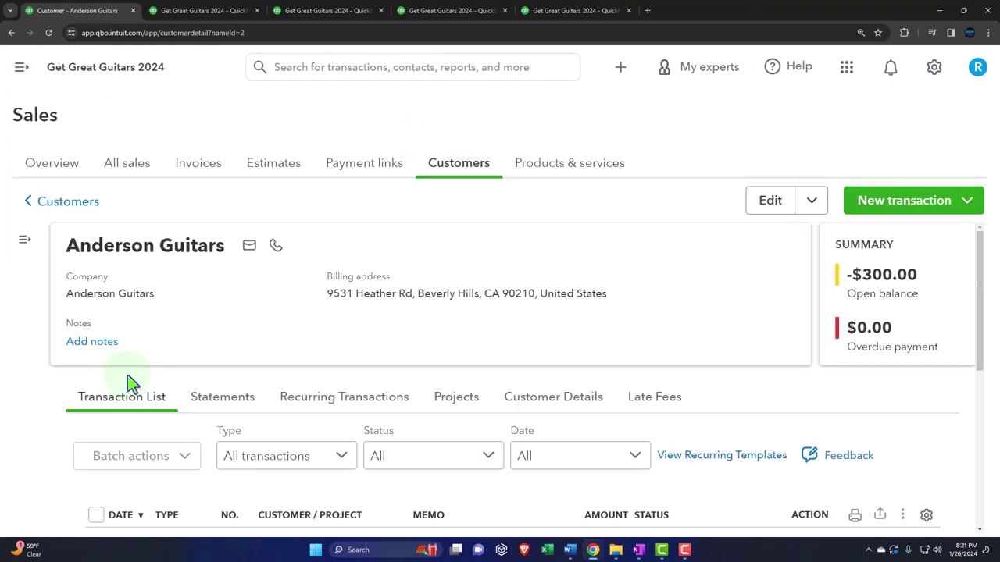
scroll(128, 375, "down", 3)
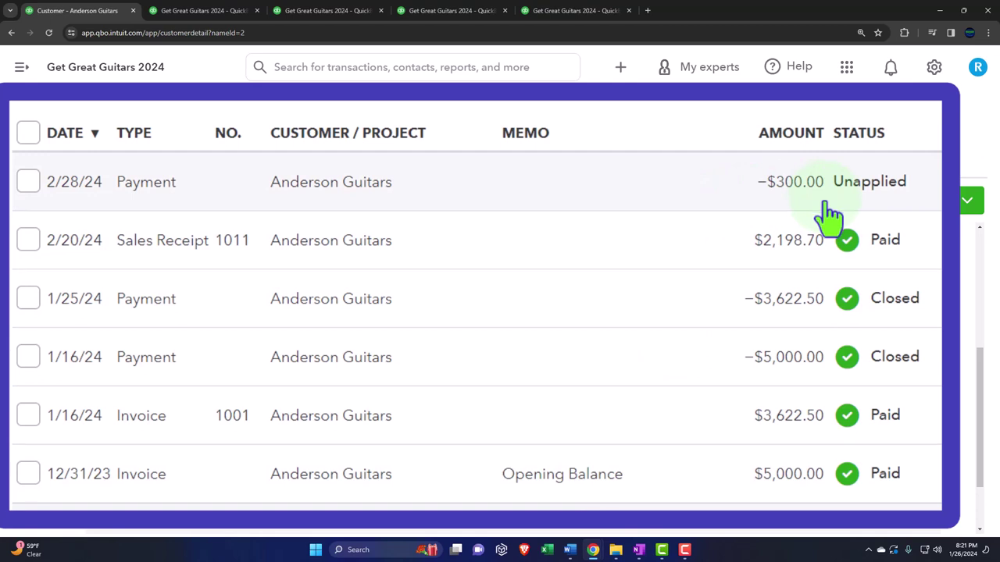
Start a new estimate for the customer Anderson Guitars, dated 02/25/2024.
left_click(620, 71)
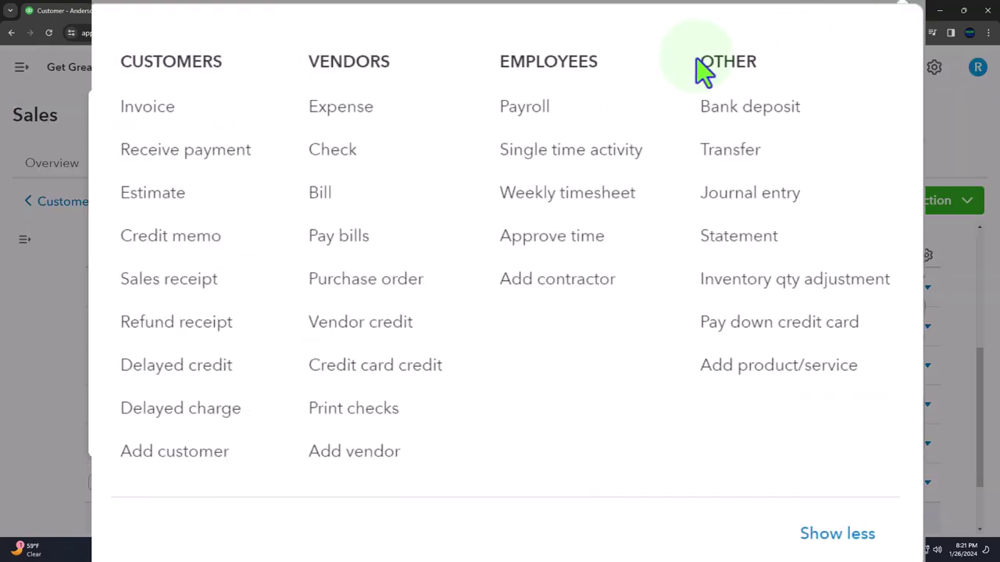
left_click(148, 225)
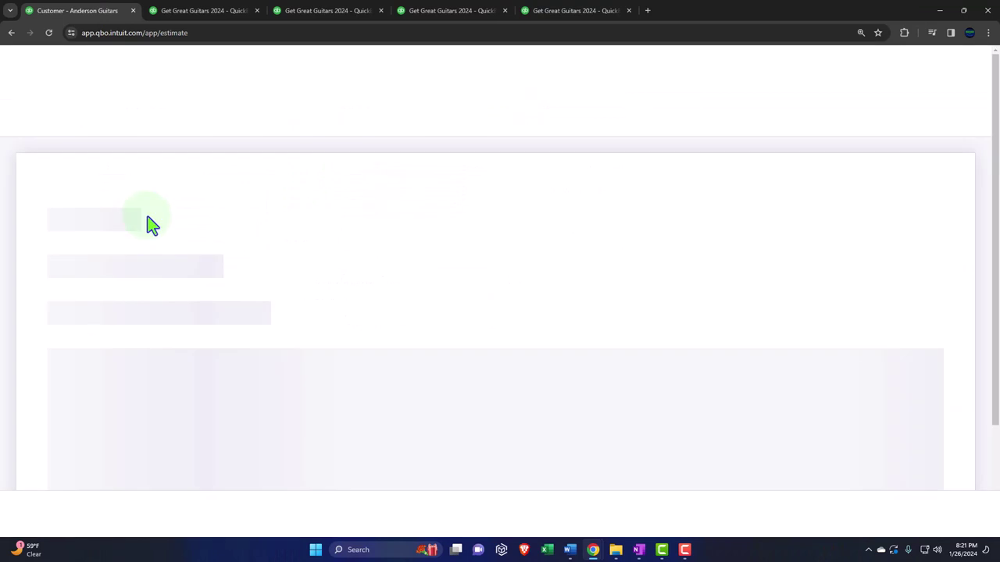
scroll(211, 168, "down", 1)
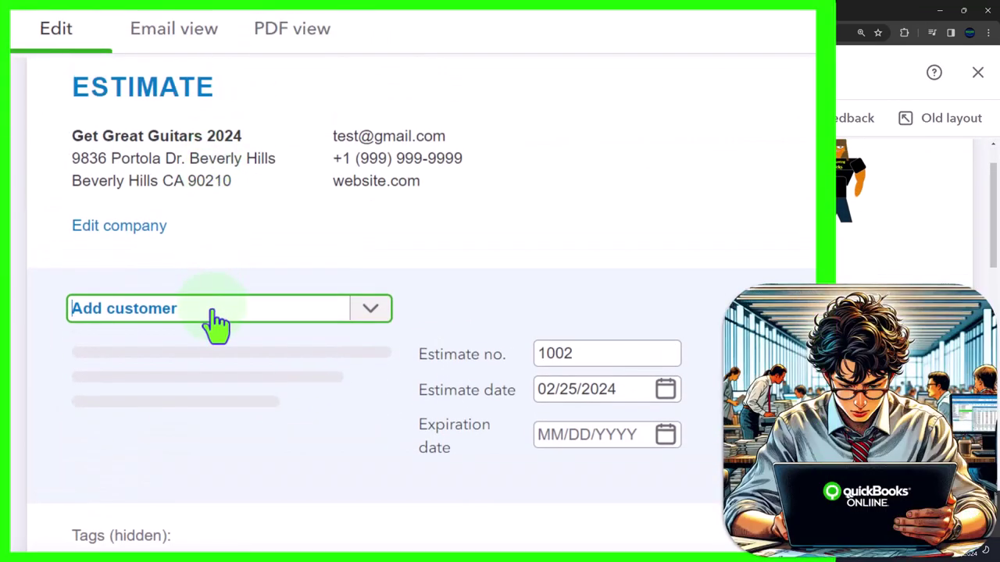
left_click(213, 311)
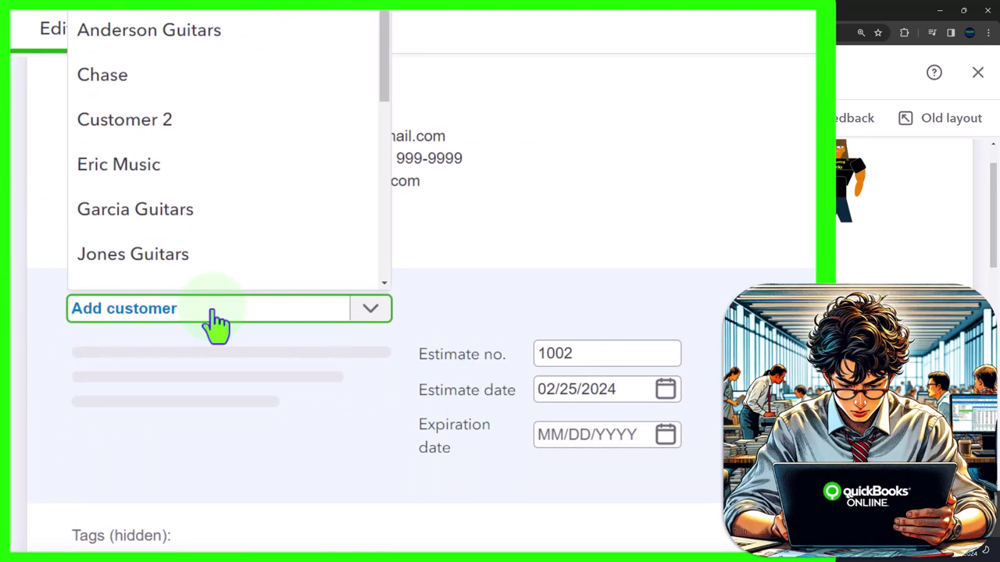
type("and")
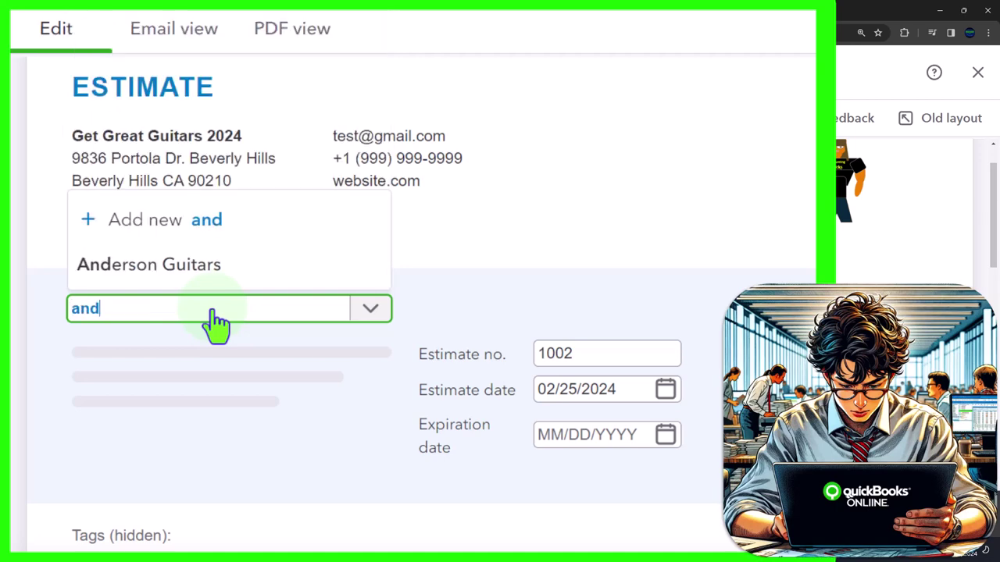
key("Down")
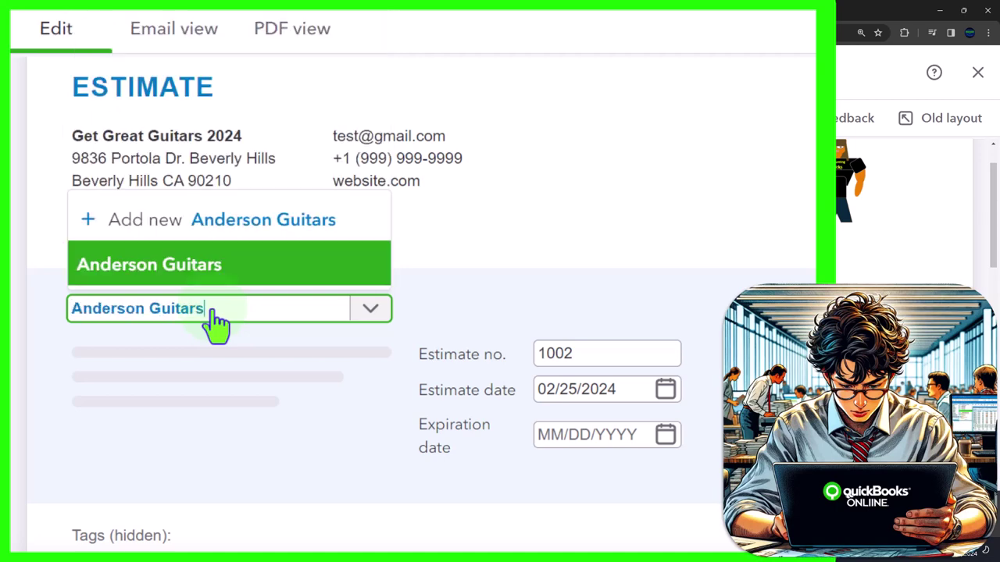
key("Tab")
key("Tab")
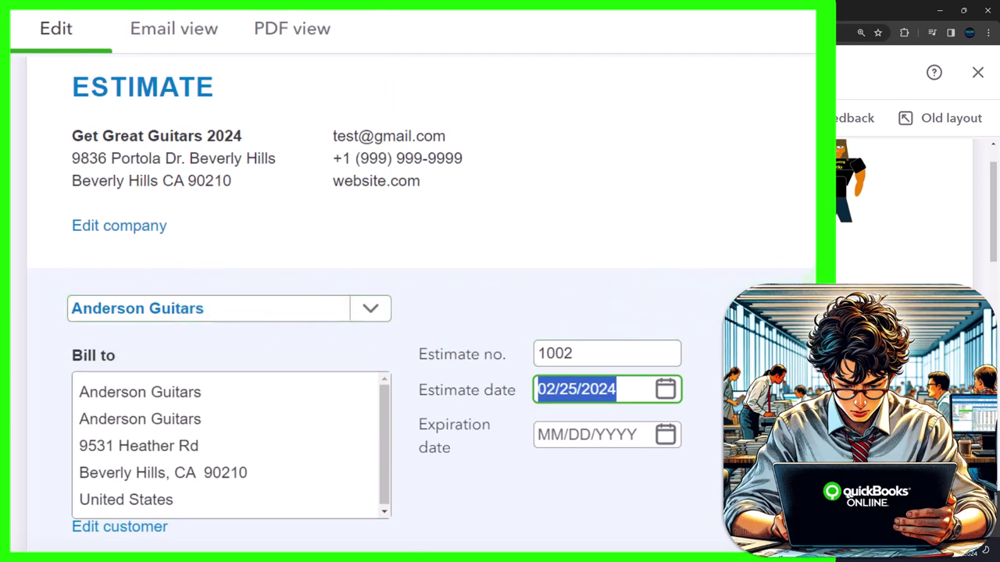
scroll(320, 304, "down", 2)
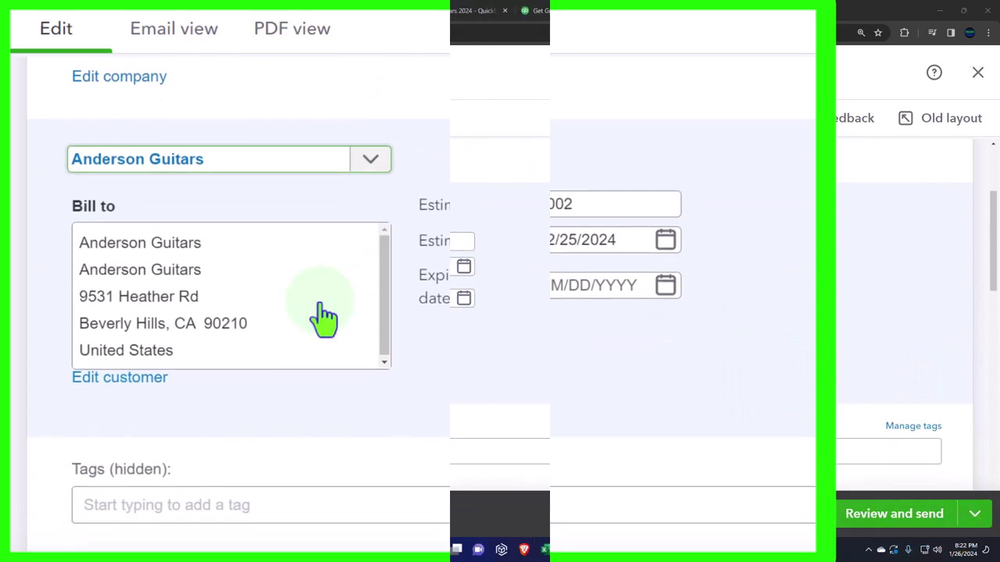
left_click(594, 240)
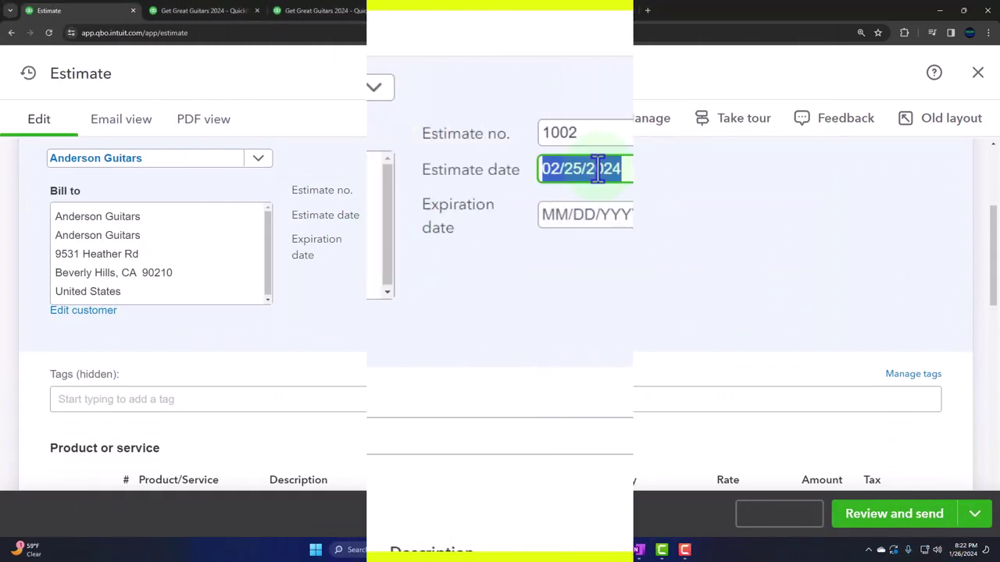
left_click(597, 167)
scroll(598, 206, "down", 1)
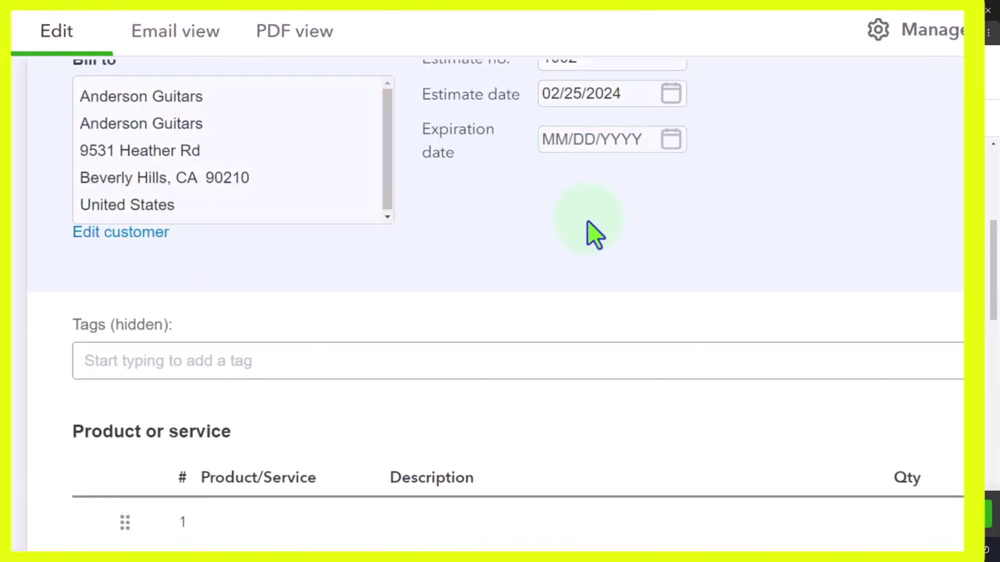
key("Tab")
Add the product EPSH (Epiphone Semi-Hollow Body) to the estimate's first line with a quantity of 2.
scroll(594, 236, "down", 2)
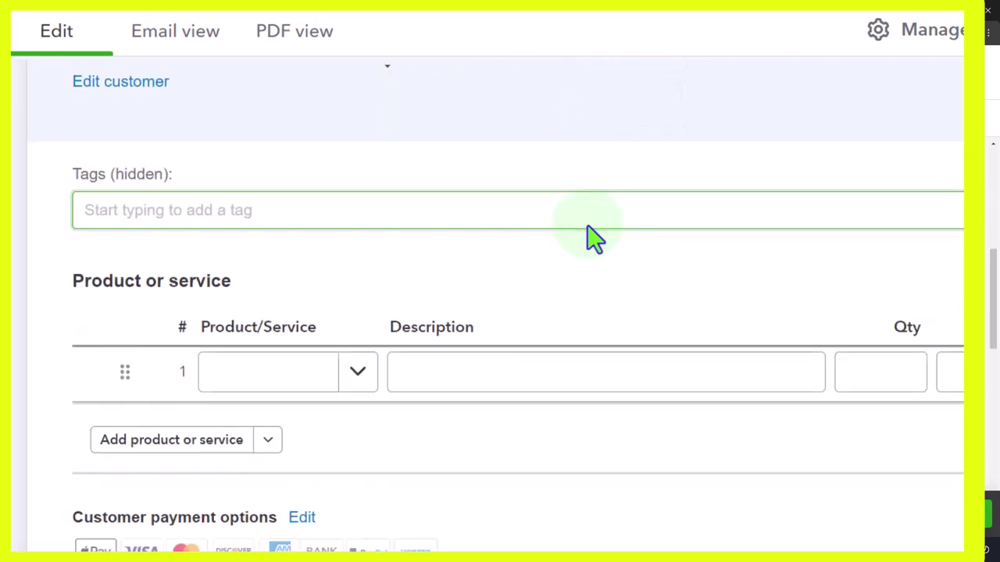
scroll(590, 232, "down", 1)
left_click(314, 316)
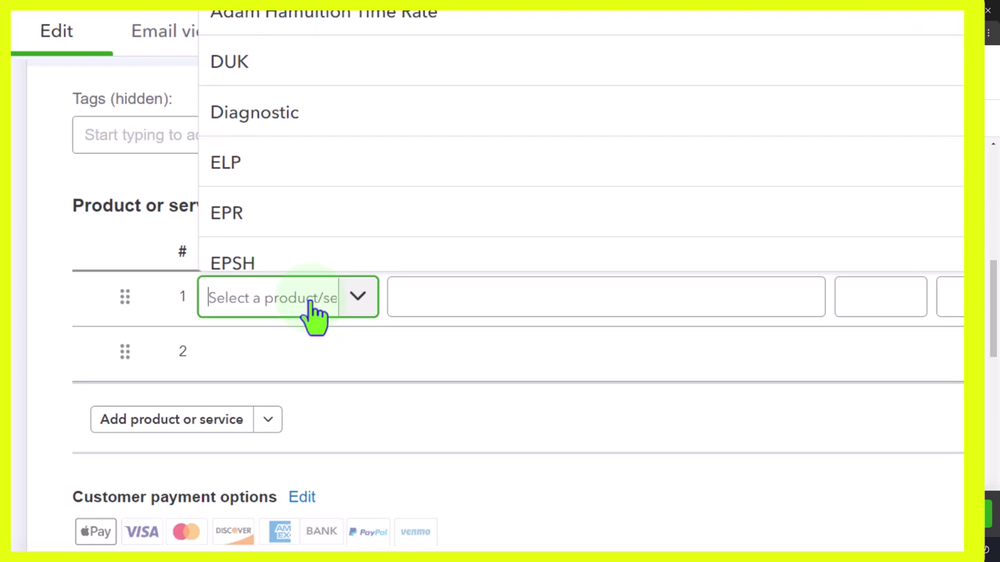
type("epsh")
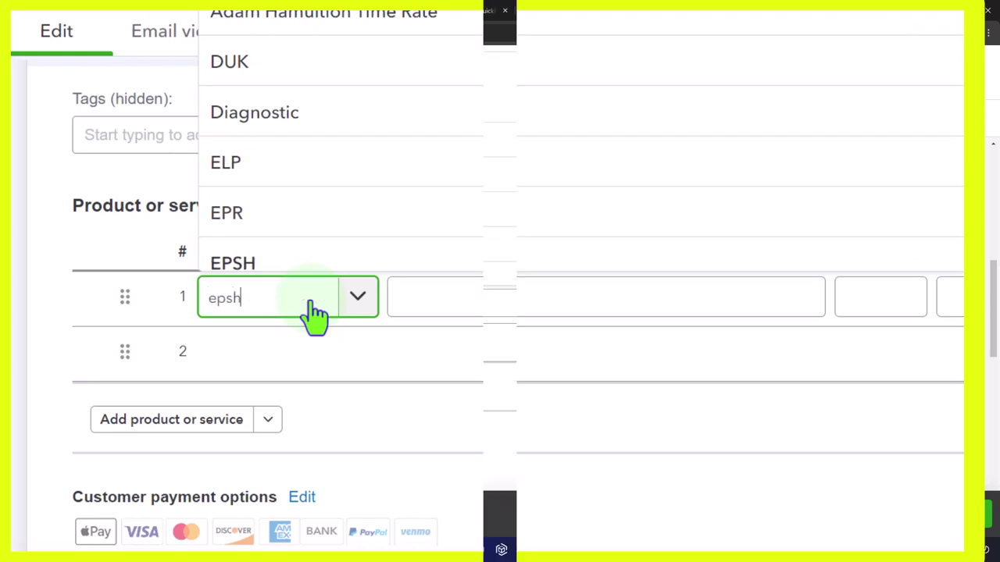
key("Return")
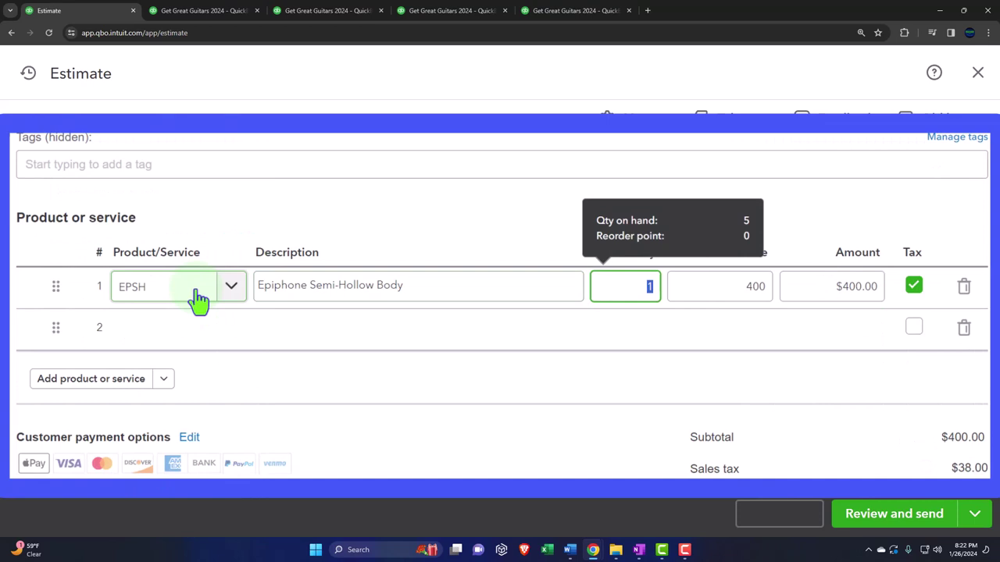
type("2")
key("Tab")
key("Tab")
key("Tab")
key("Tab")
key("Tab")
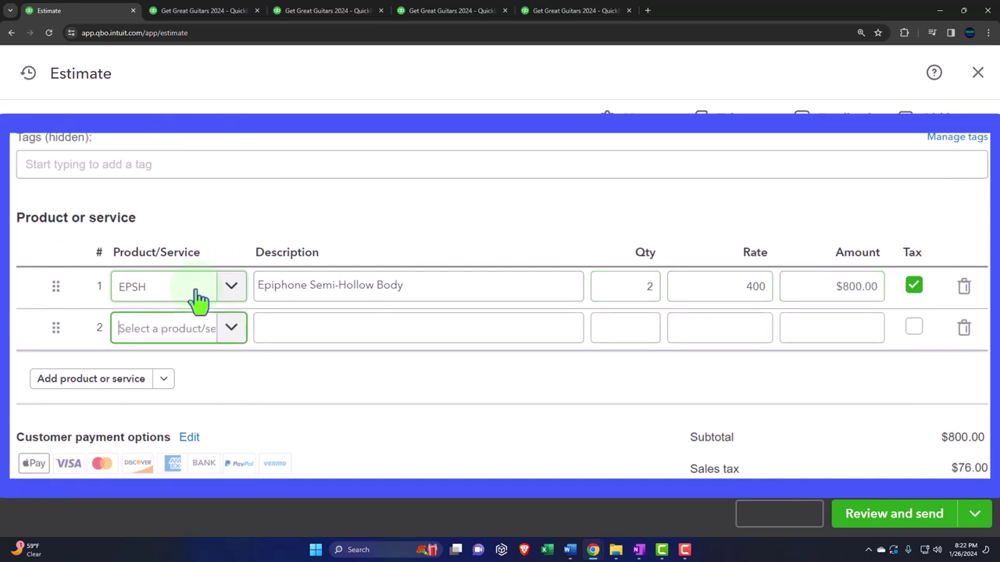
Add the product ELP (Epiphone Les Paul) to the estimate's second line with a quantity of 1.
type("ELP")
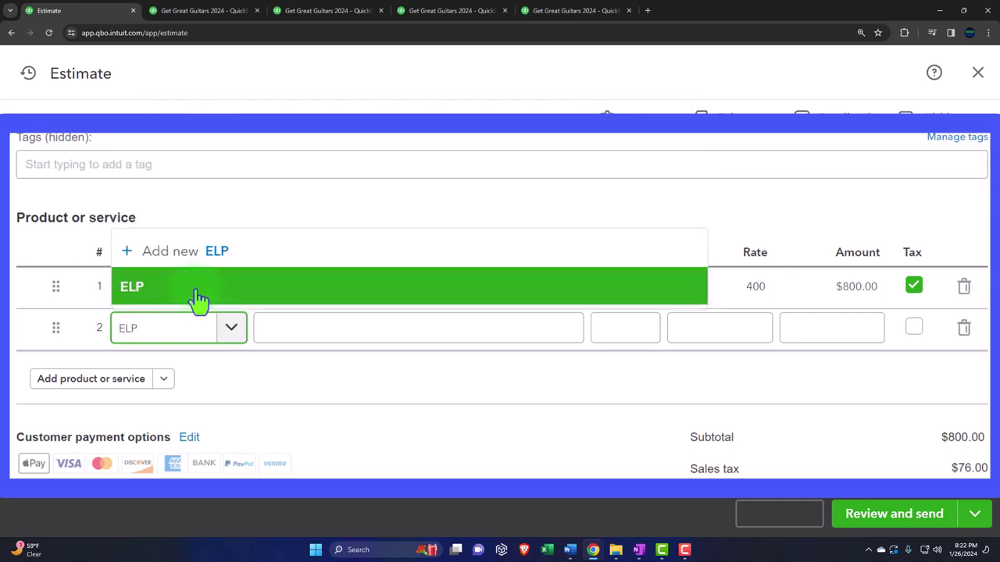
left_click(199, 299)
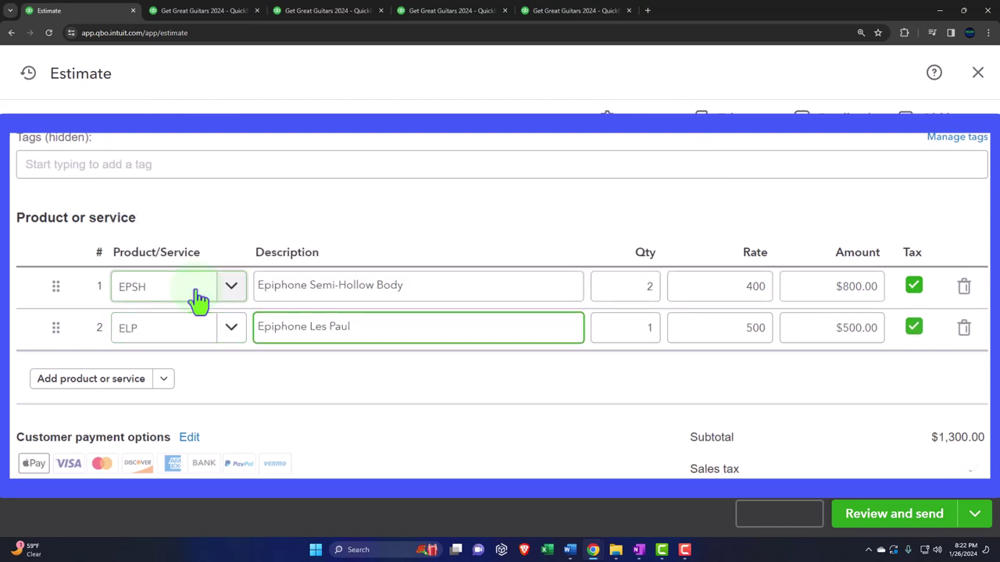
key("Tab")
key("Tab")
key("Tab")
key("Tab")
key("Tab")
key("Tab")
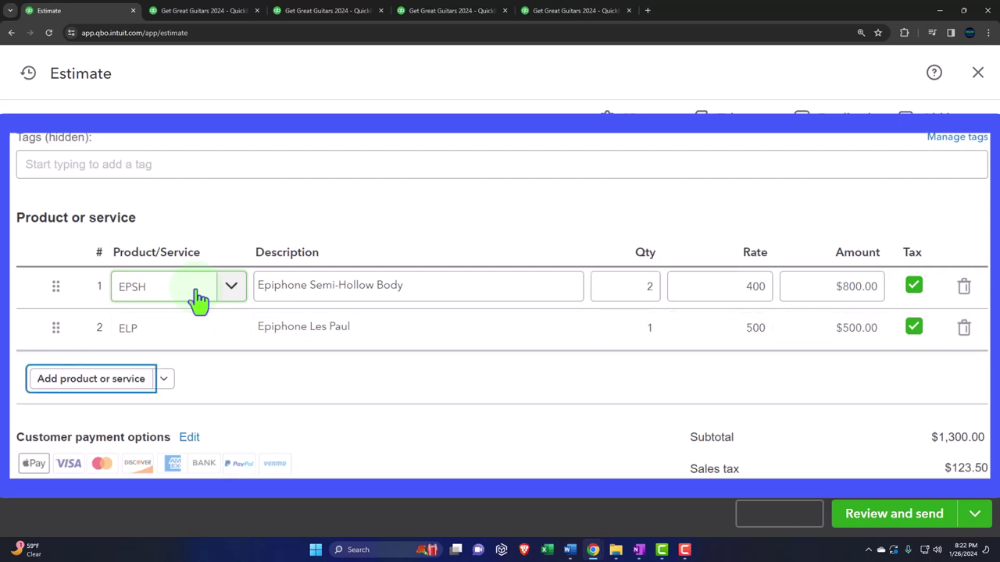
Change the estimate's sales tax rate from automatic calculation to Example State Tax (5%).
scroll(200, 299, "down", 3)
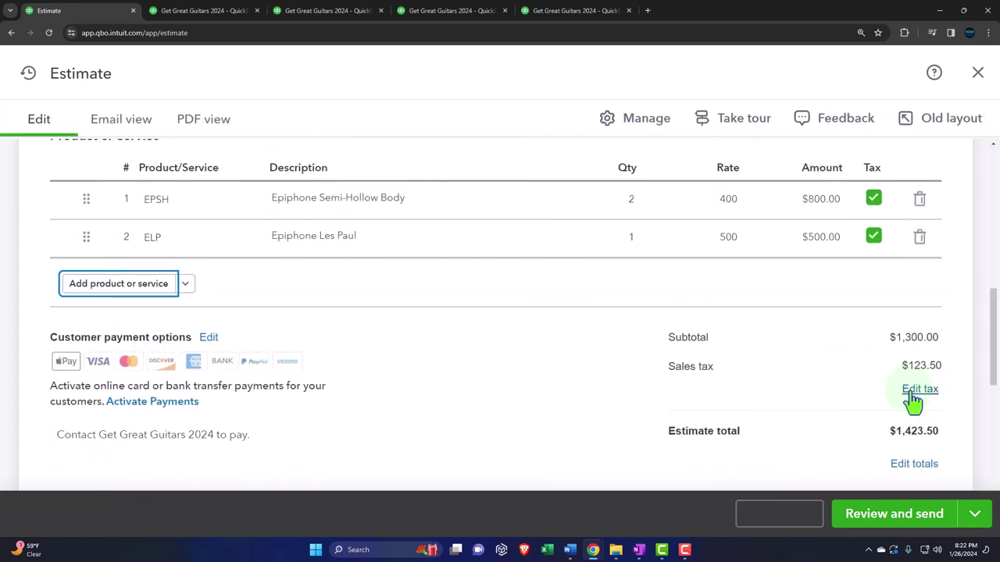
left_click(919, 389)
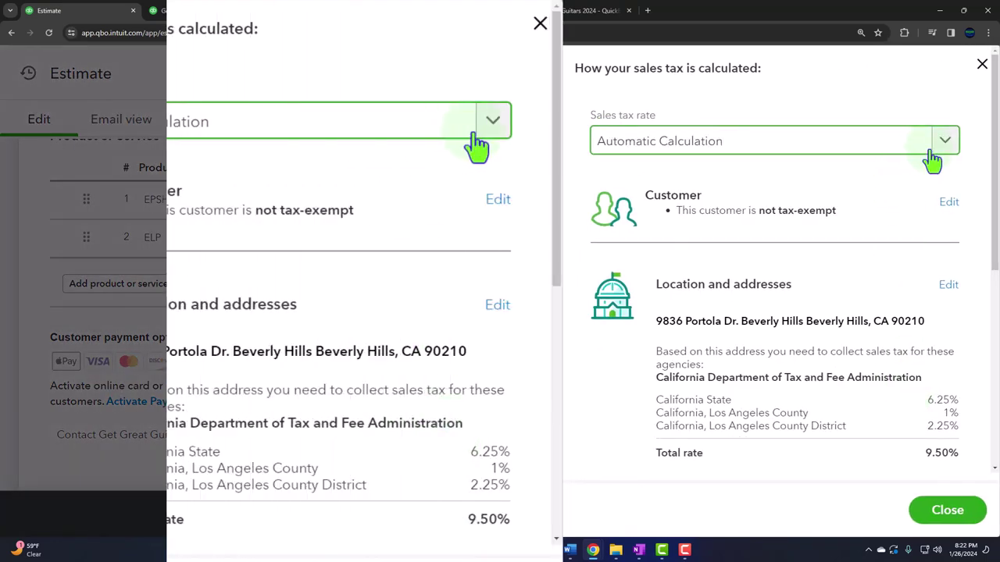
left_click(931, 156)
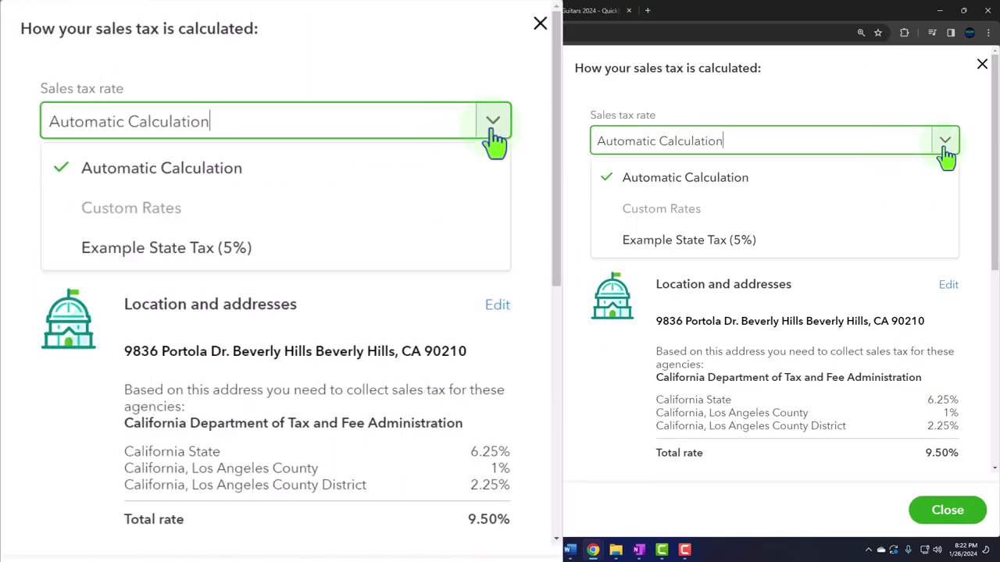
left_click(750, 242)
left_click(947, 516)
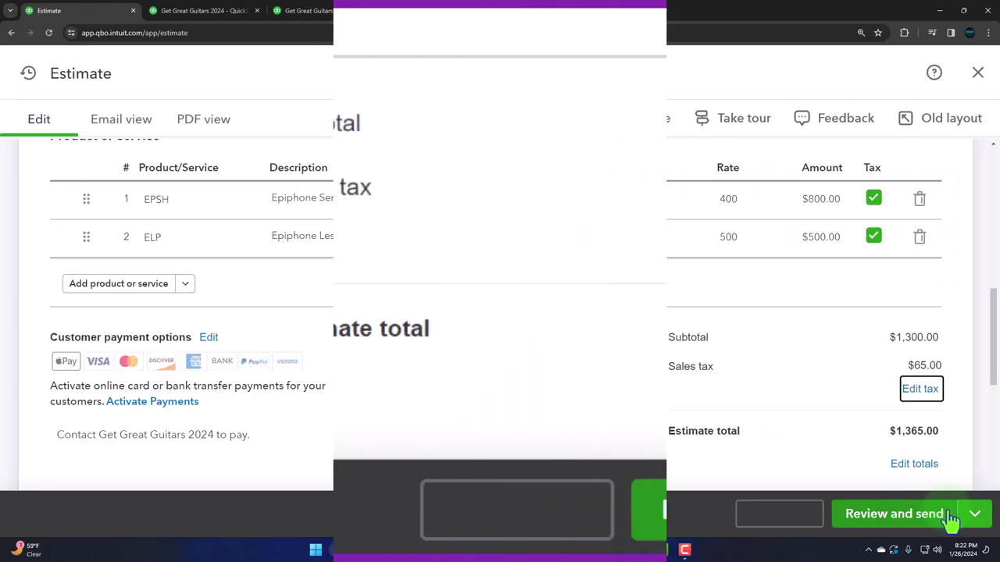
Save and close the Anderson Guitars estimate, returning to the customer record.
scroll(892, 428, "down", 1)
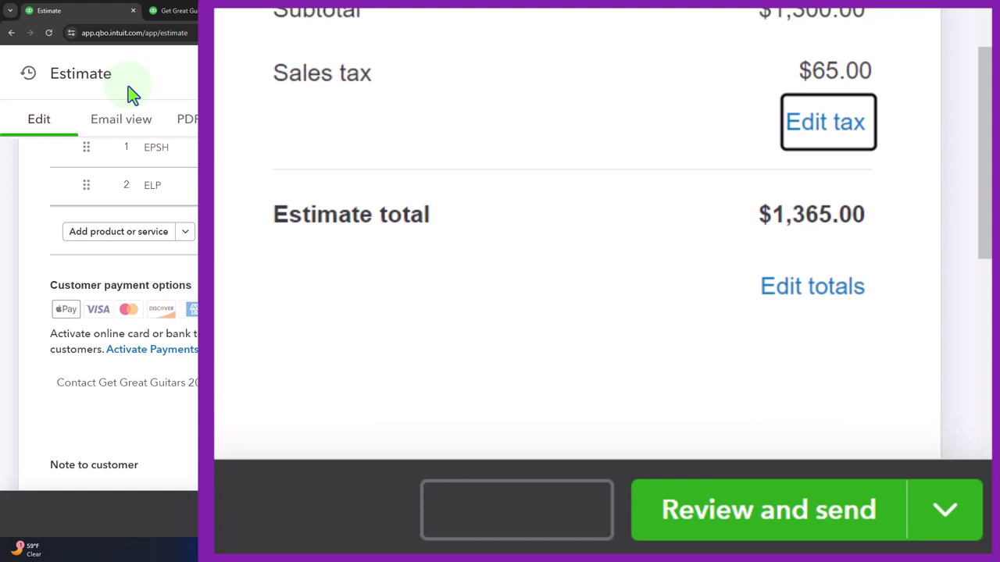
left_click(956, 527)
left_click(955, 525)
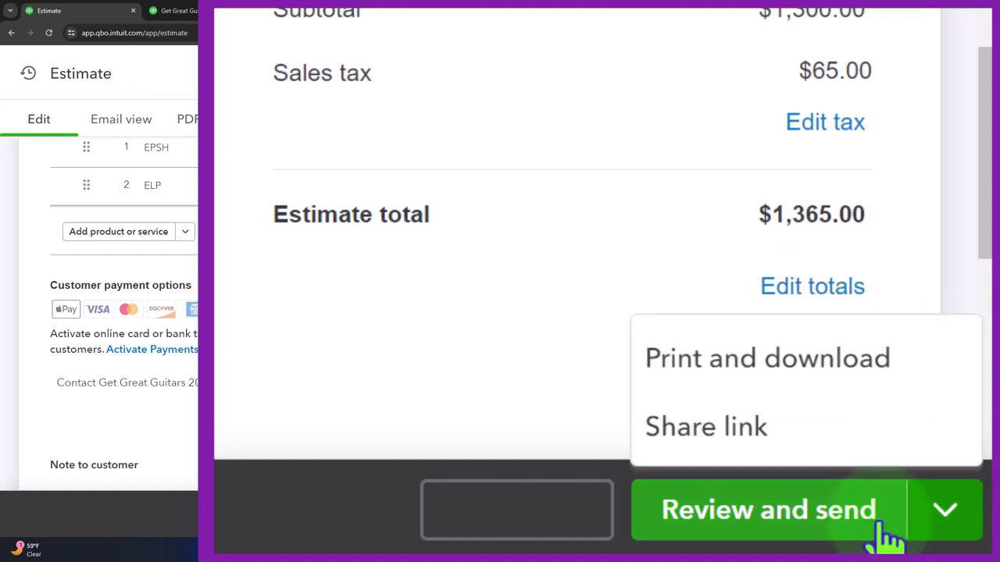
left_click(598, 536)
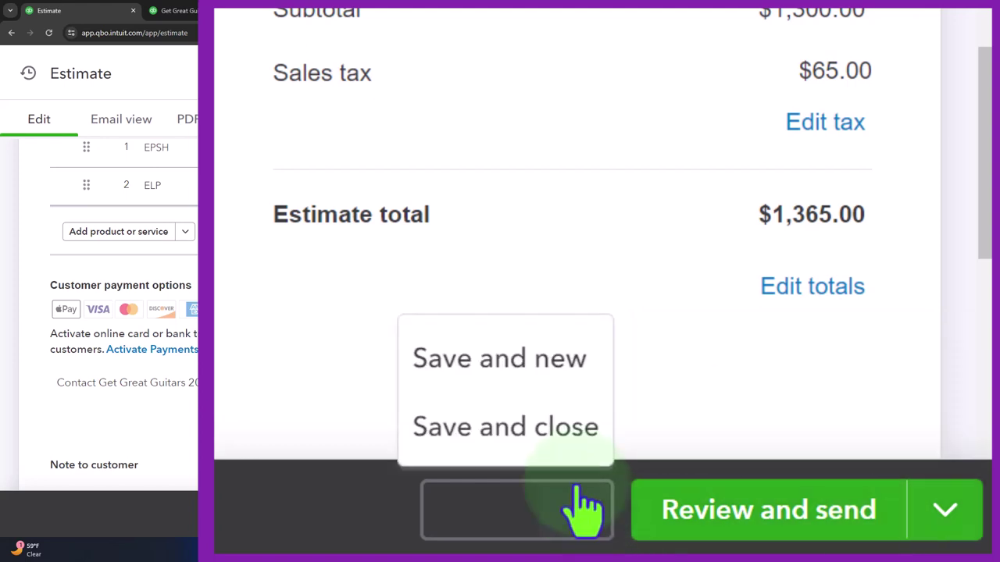
left_click(563, 438)
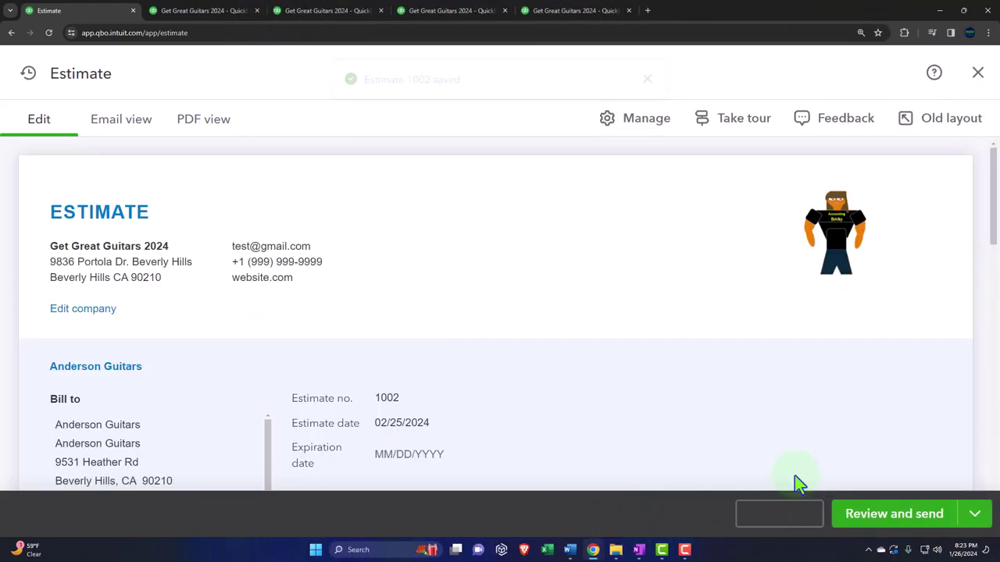
left_click(976, 74)
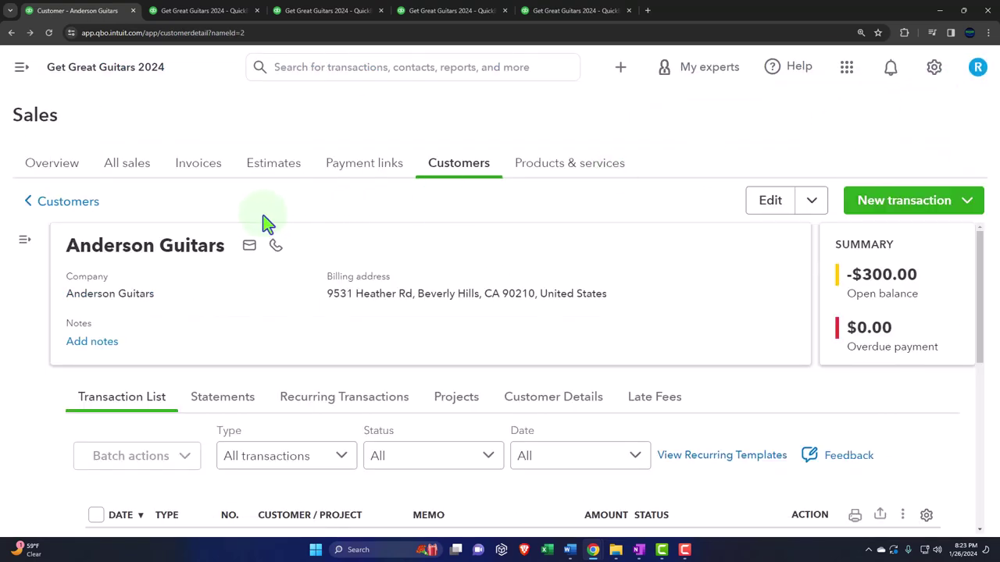
Open the pending 2/25/24 estimate from the Anderson Guitars transaction list and convert it to an invoice.
scroll(147, 272, "down", 3)
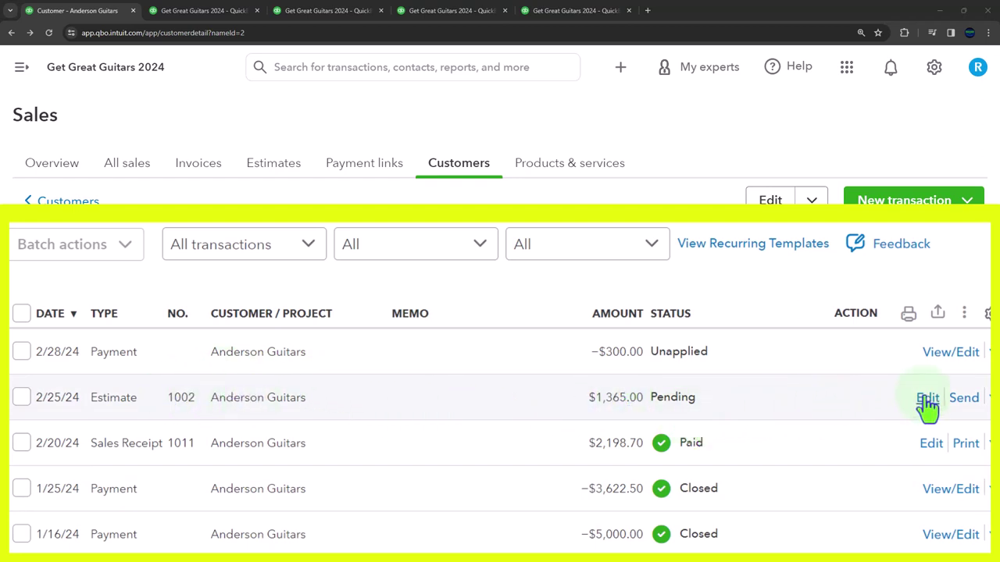
left_click(871, 381)
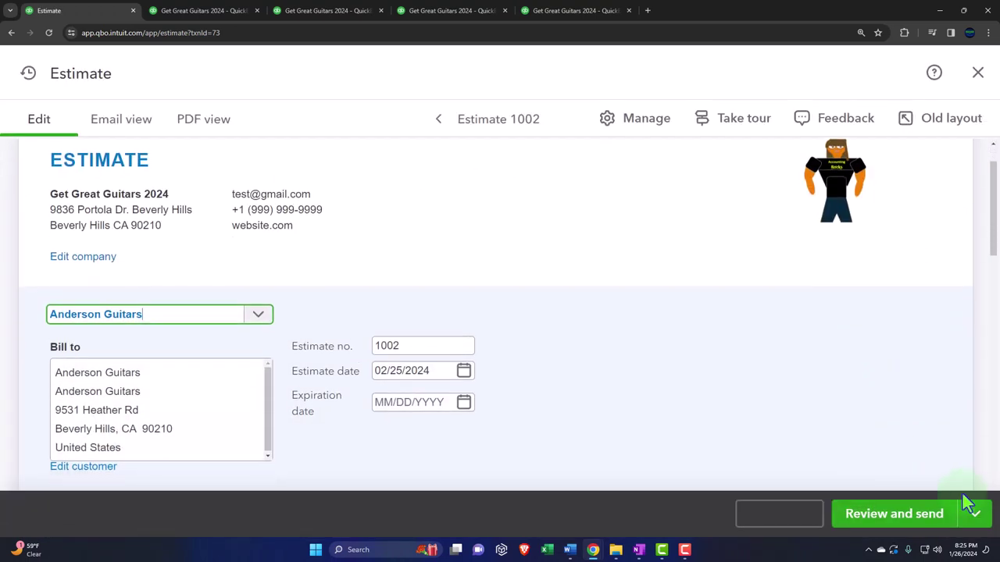
left_click(974, 514)
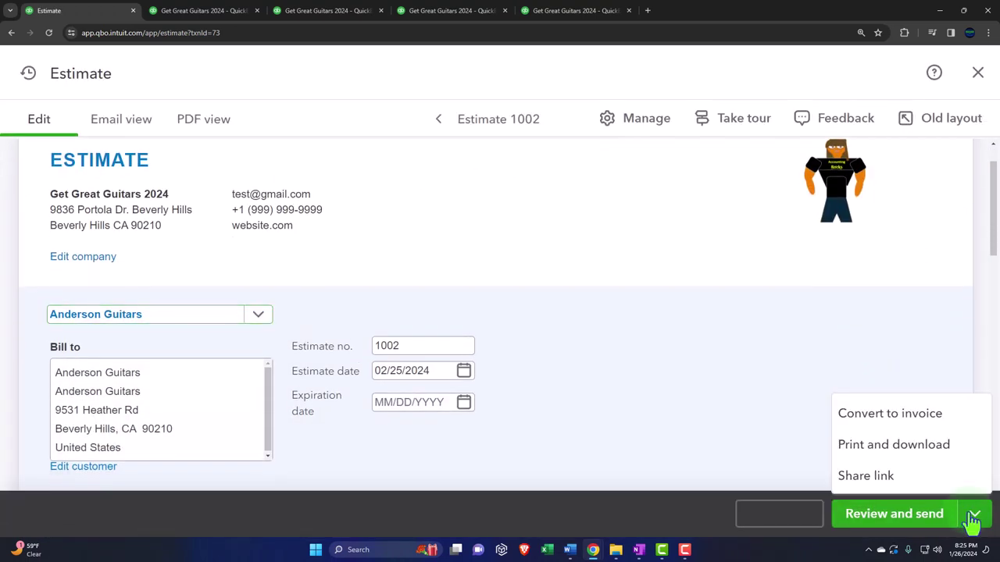
left_click(897, 429)
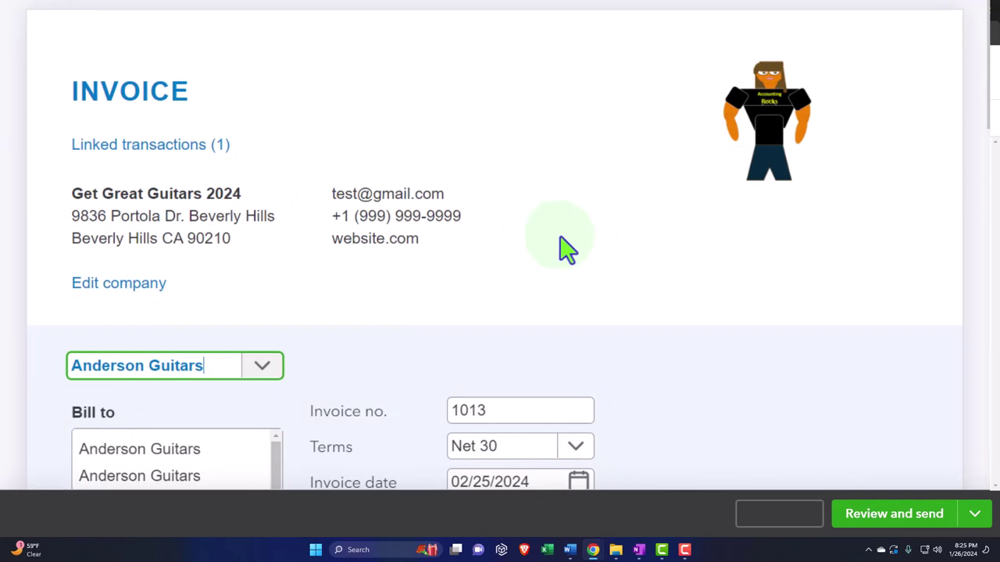
Hide the settings pane beside the new invoice so that the form fills the window.
scroll(566, 250, "down", 6)
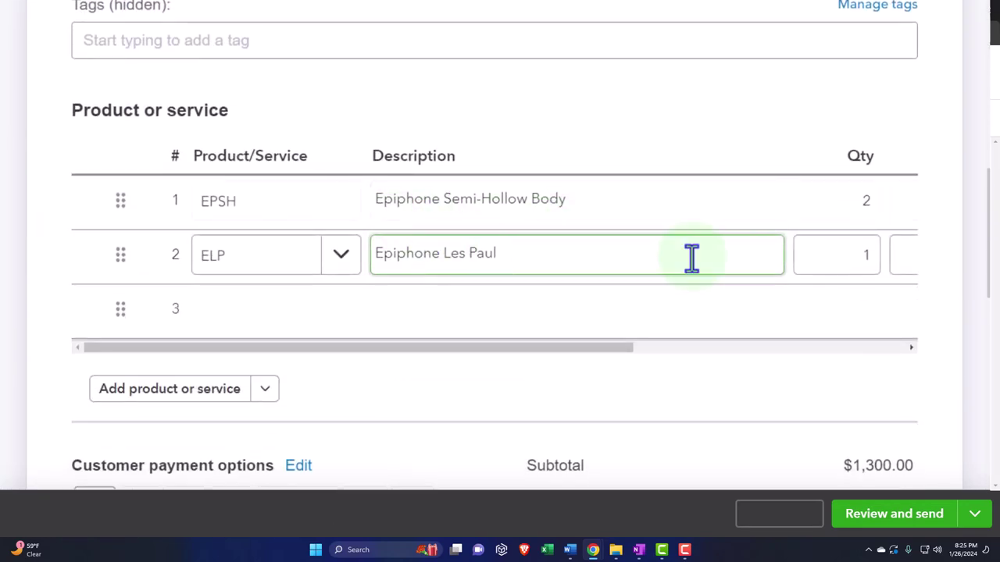
scroll(961, 138, "up", 3)
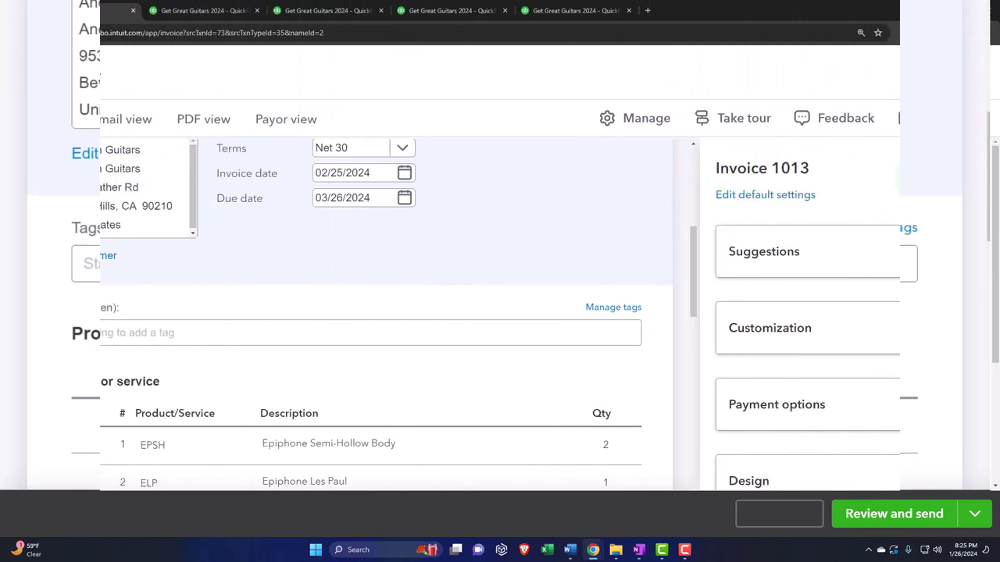
left_click(968, 169)
scroll(228, 315, "up", 3)
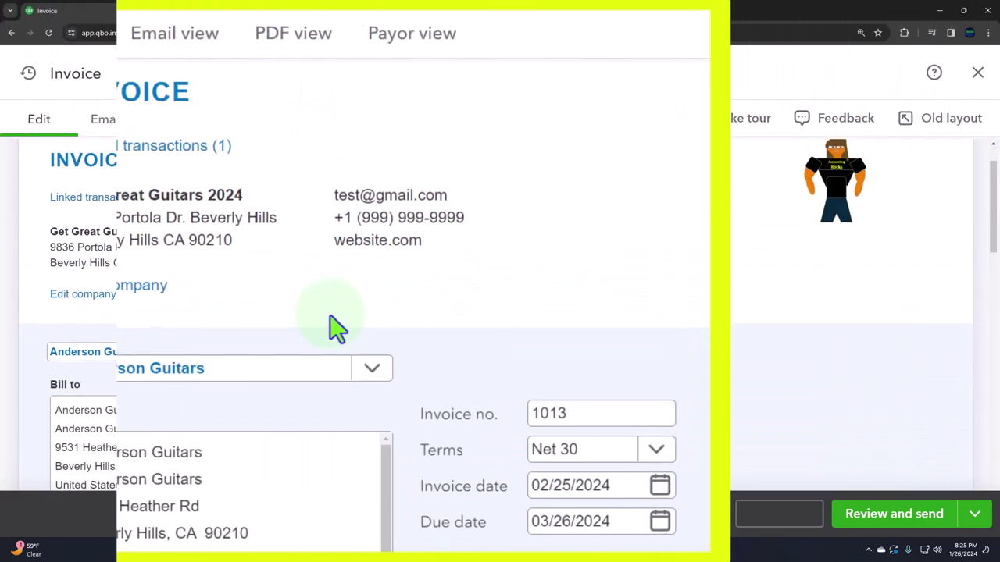
Check the customer, billing details, terms, invoice date and due date carried over to the invoice.
left_click(198, 303)
key("Tab")
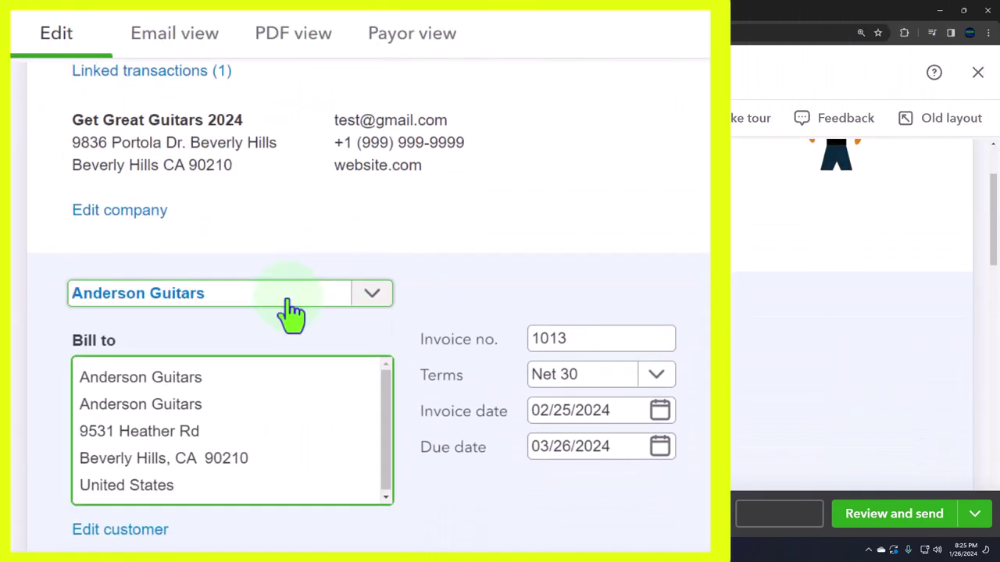
key("Tab")
key("Tab")
key("Tab")
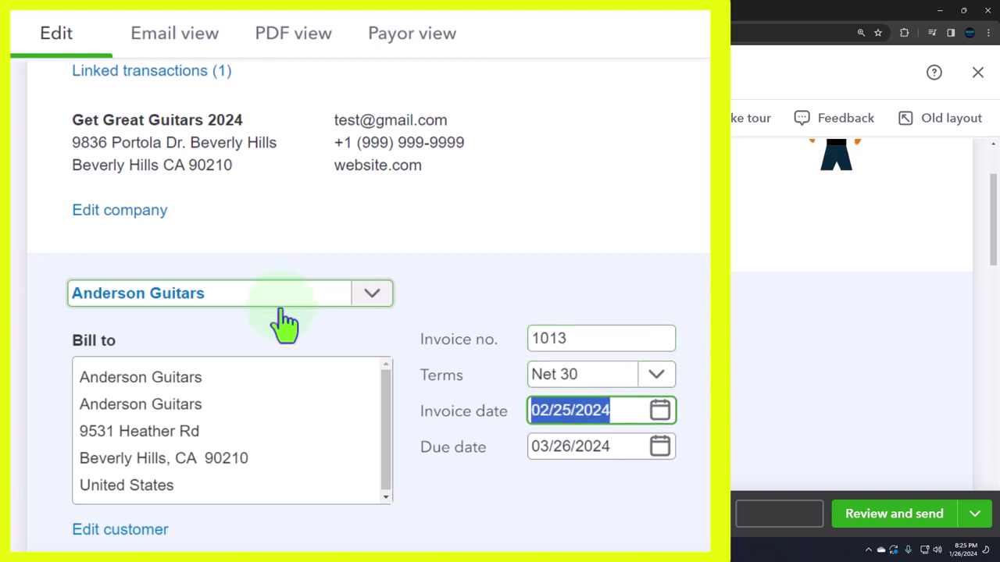
scroll(286, 326, "down", 2)
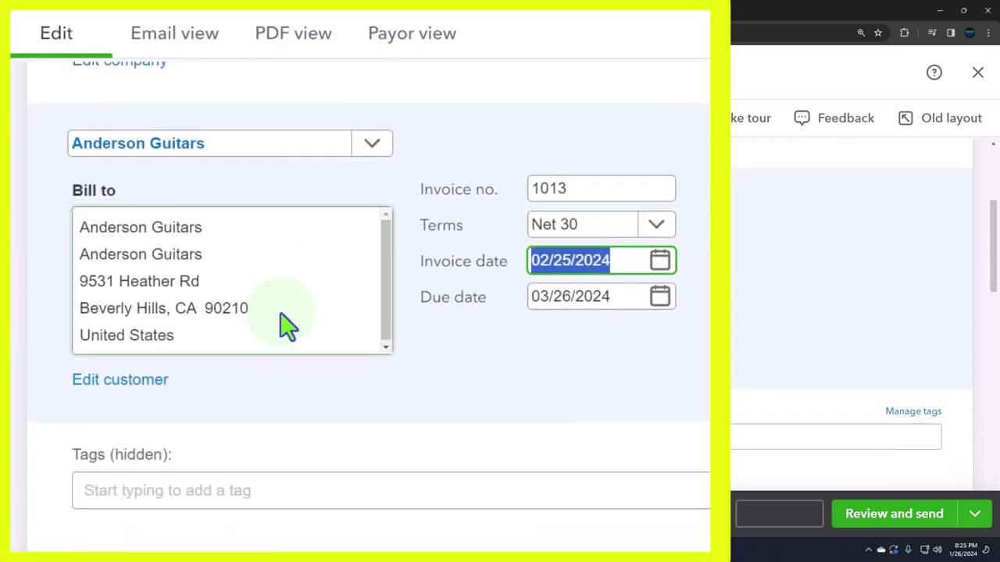
left_click(279, 315)
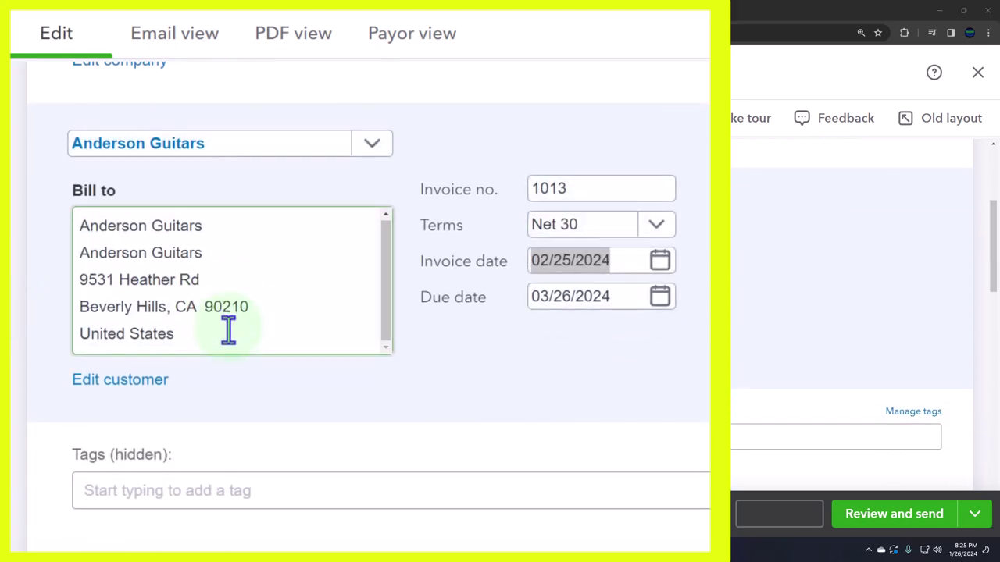
Review the invoice's EPSH and ELP lines, their quantities and rates, and the subtotal, sales tax and invoice total.
scroll(561, 389, "down", 2)
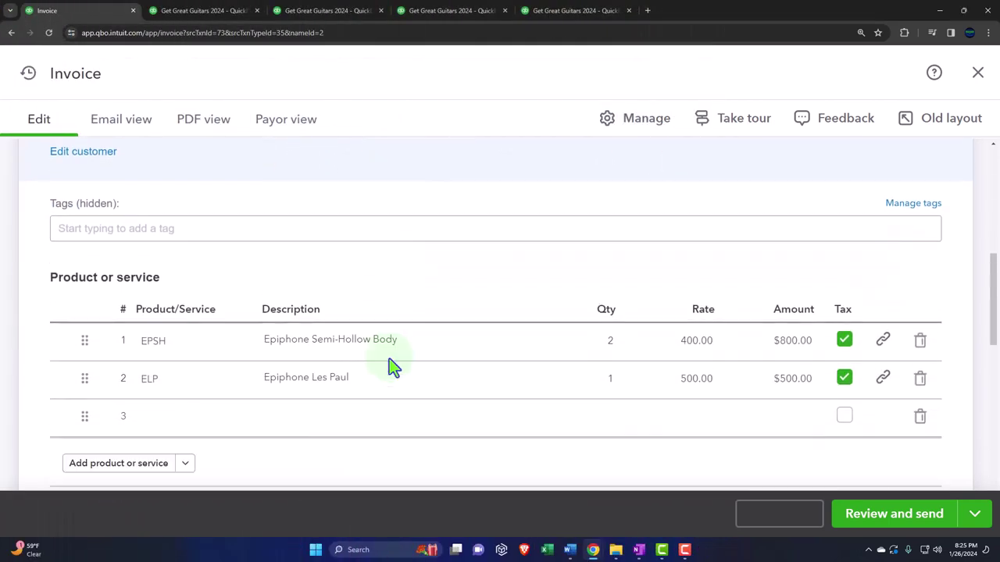
left_click(351, 336)
scroll(351, 333, "down", 1)
left_click(336, 326)
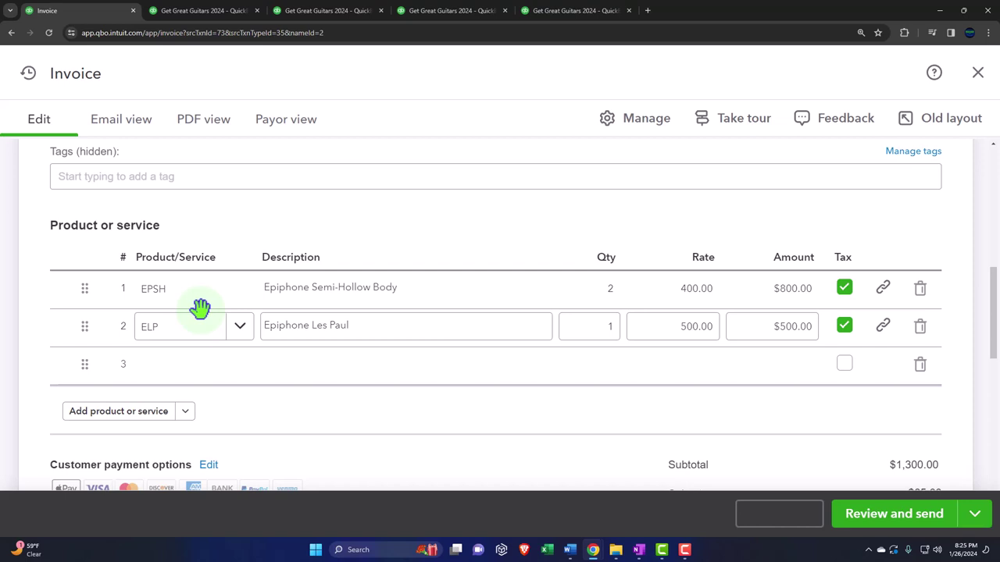
scroll(200, 308, "down", 3)
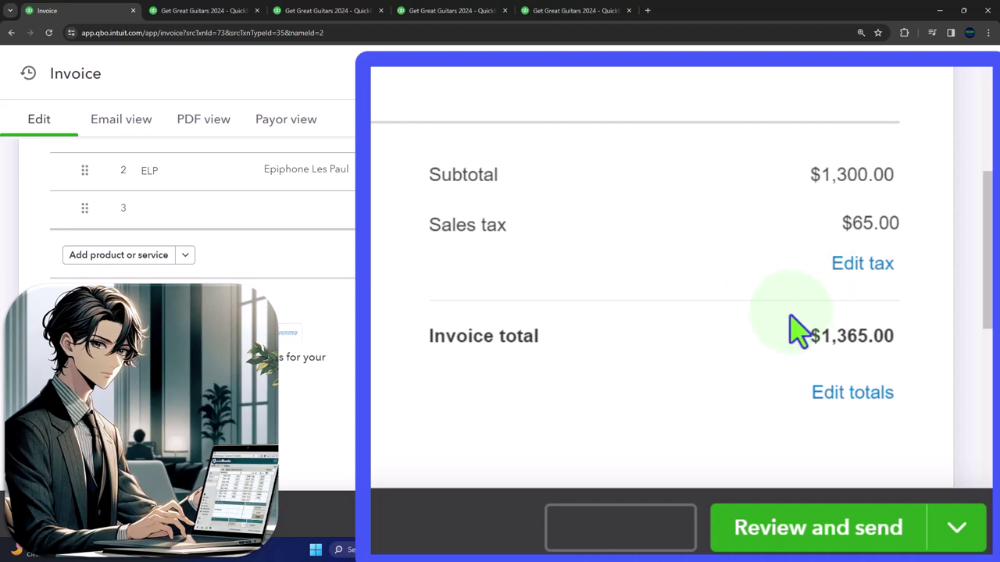
scroll(791, 318, "up", 1)
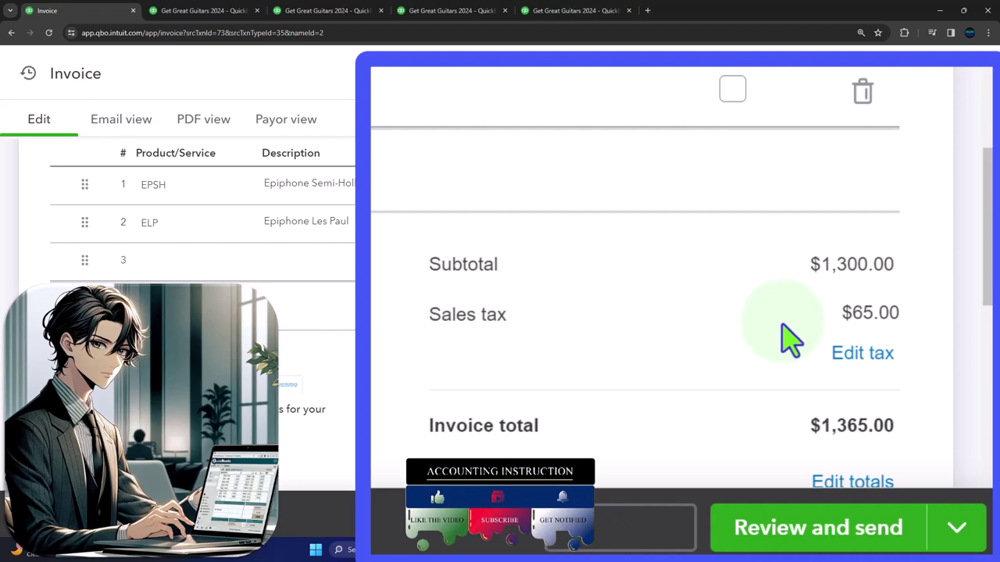
scroll(788, 339, "down", 1)
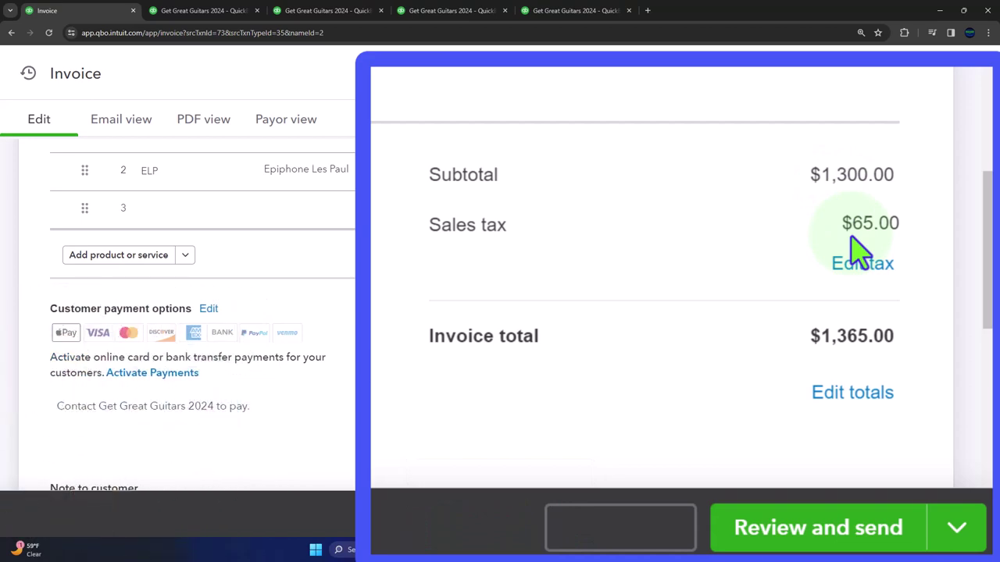
left_click(674, 172)
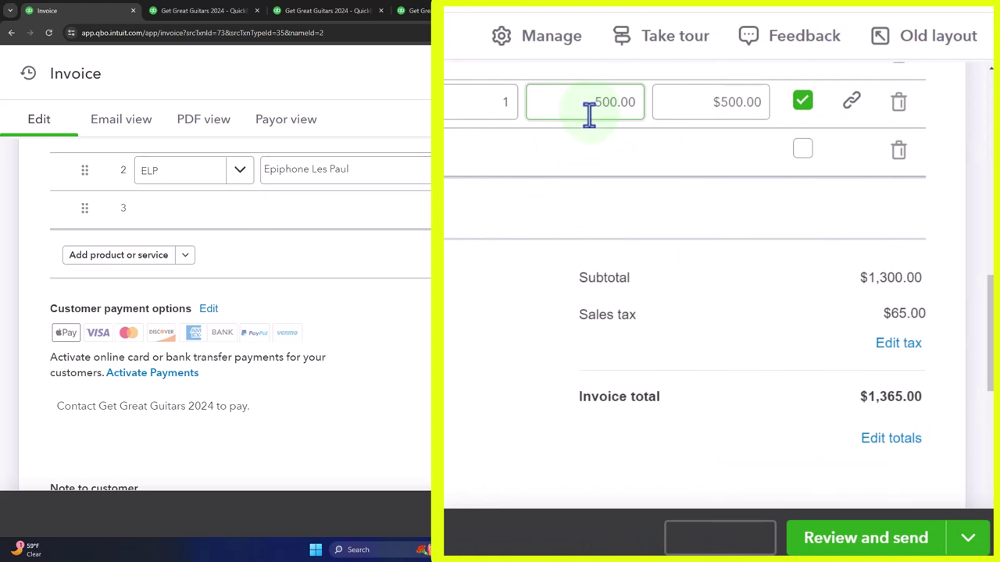
left_click(729, 217)
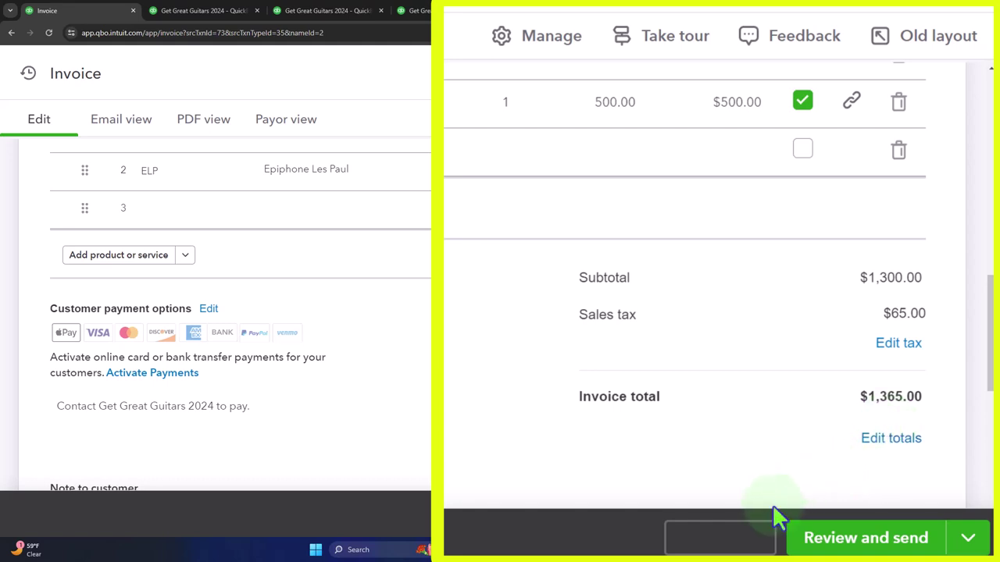
Save and close the invoice, returning to the Anderson Guitars customer record.
left_click(750, 539)
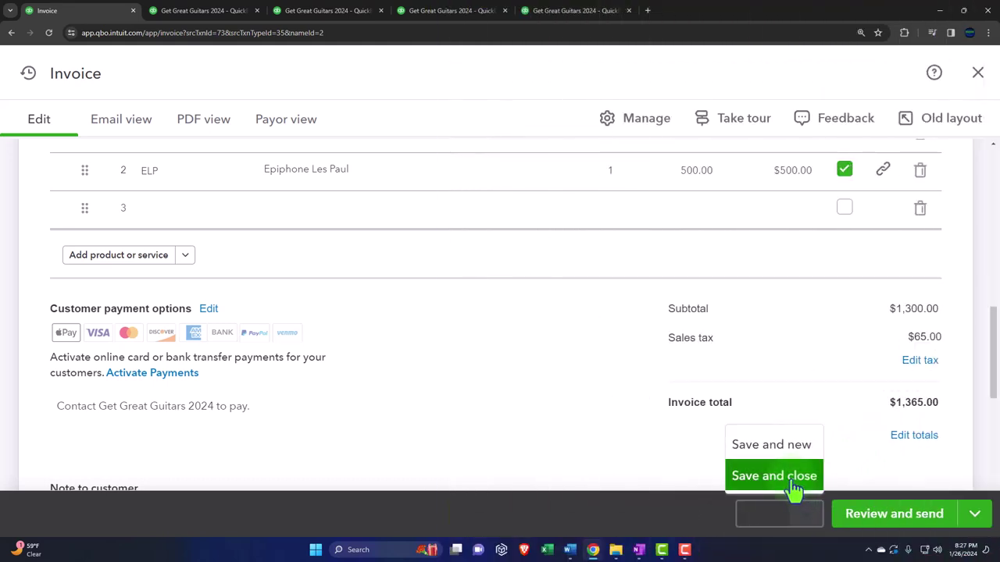
left_click(790, 478)
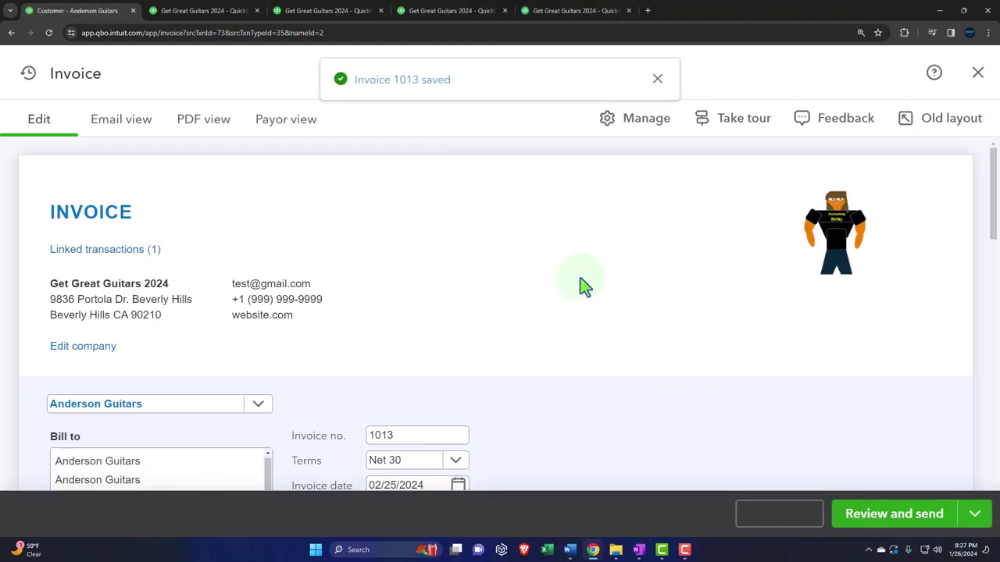
left_click(977, 73)
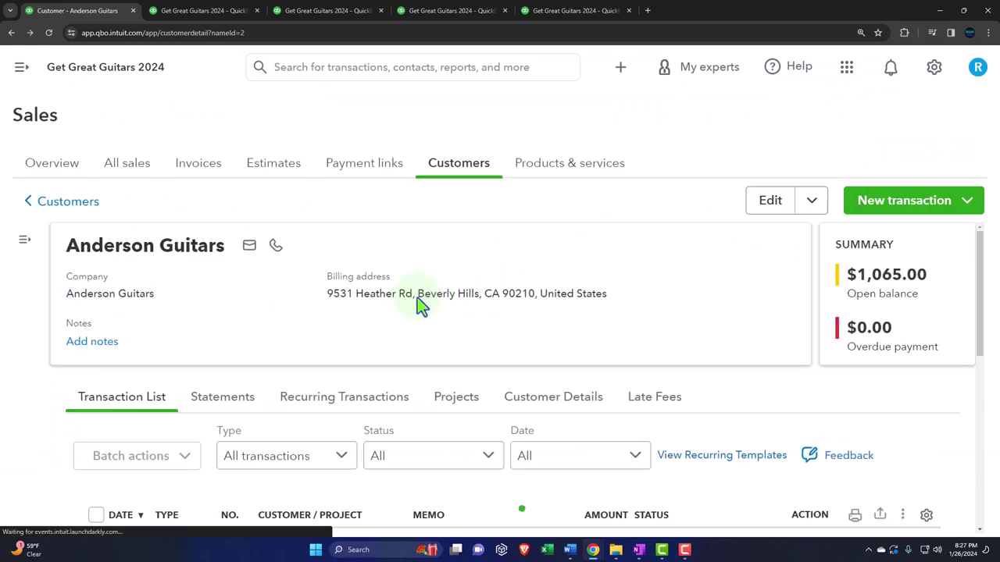
Open the unapplied $300 payment dated 2/28/24 from the Anderson Guitars transaction list for editing.
scroll(415, 305, "down", 4)
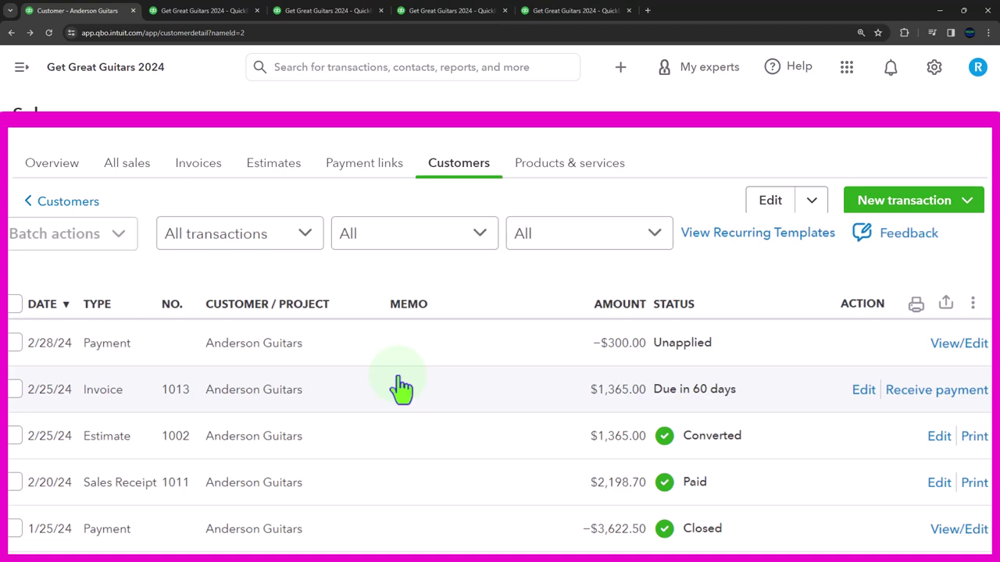
left_click(546, 356)
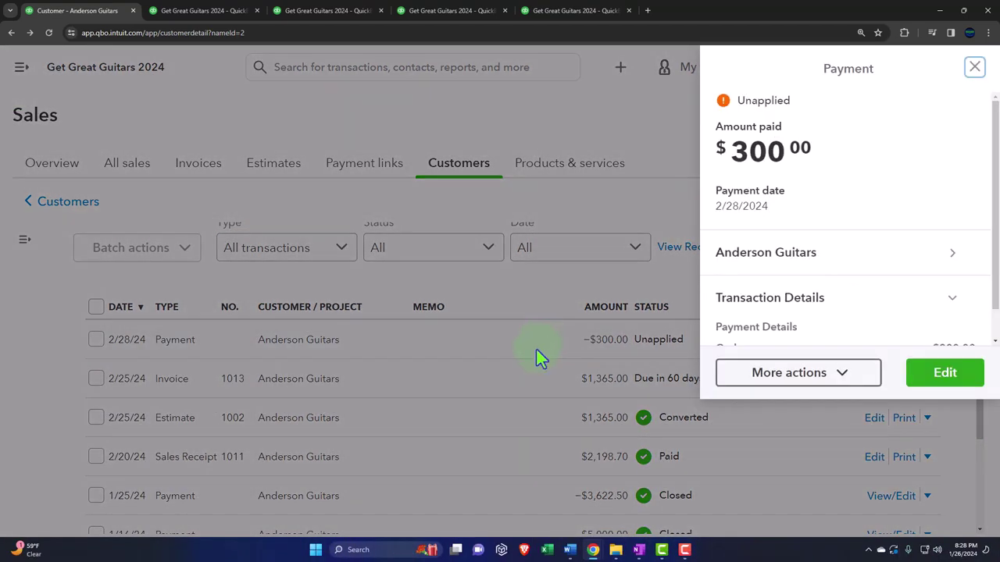
left_click(975, 68)
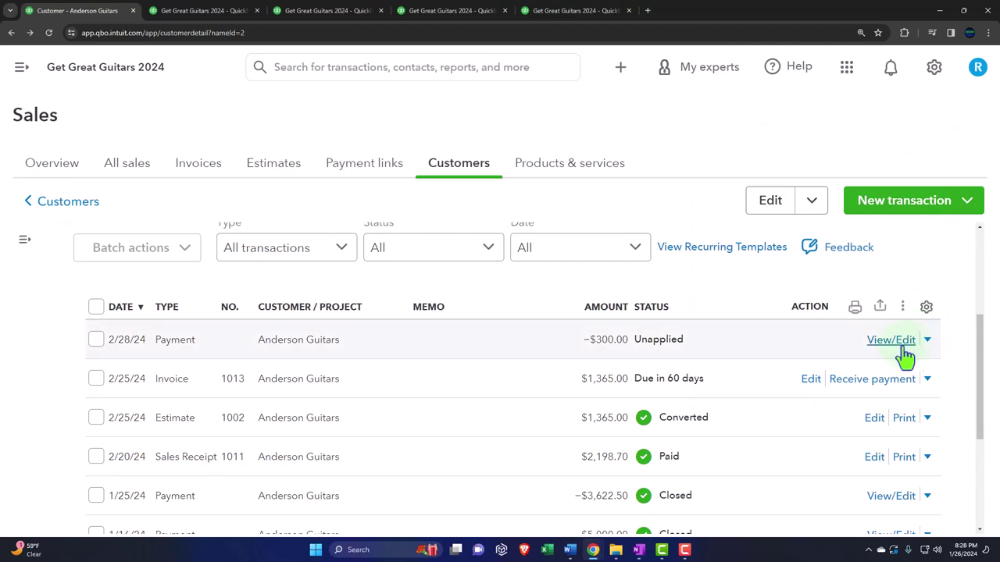
left_click(904, 350)
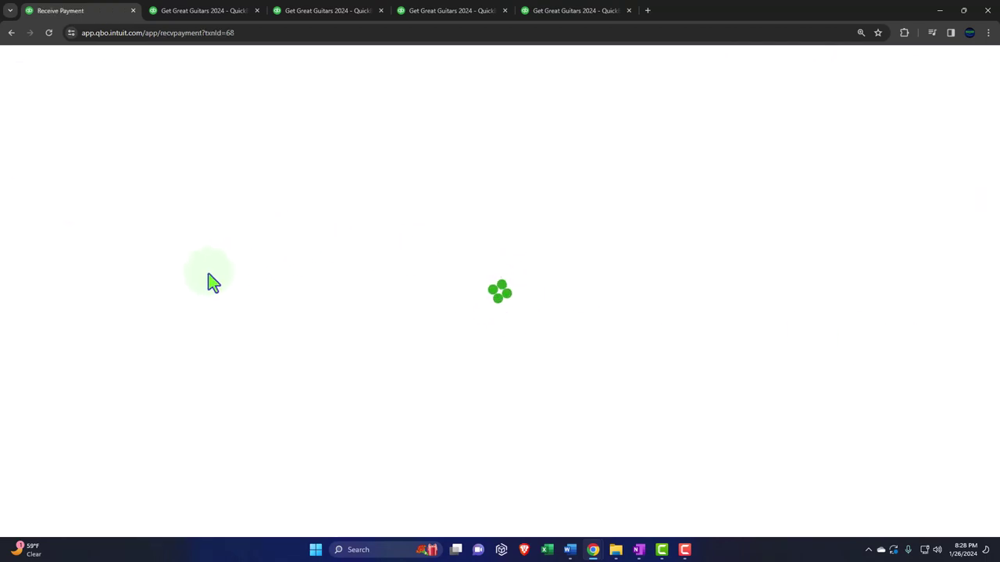
Apply the $300 payment to outstanding Invoice # 1013, then save and close the payment.
scroll(144, 281, "down", 1)
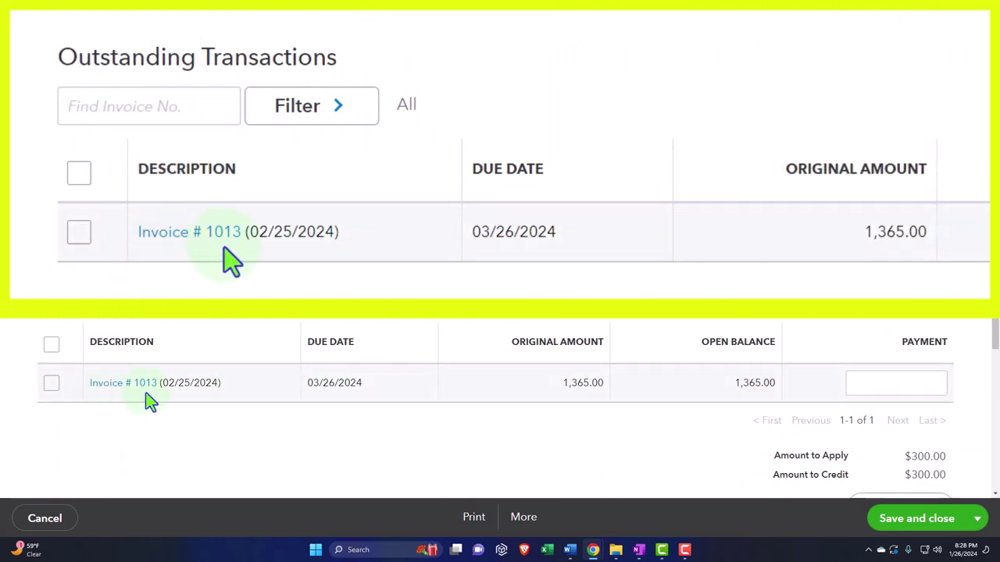
left_click(52, 385)
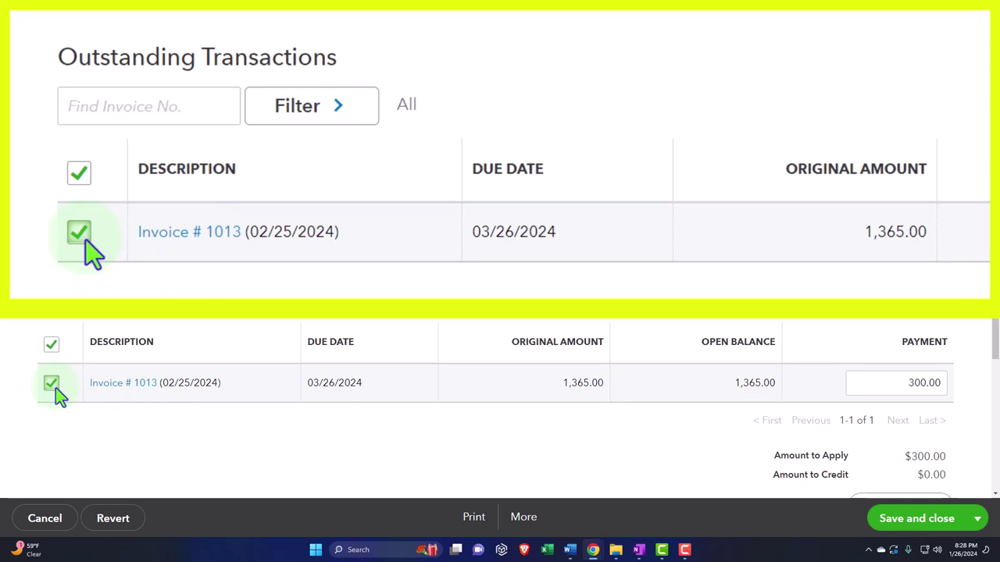
left_click(912, 518)
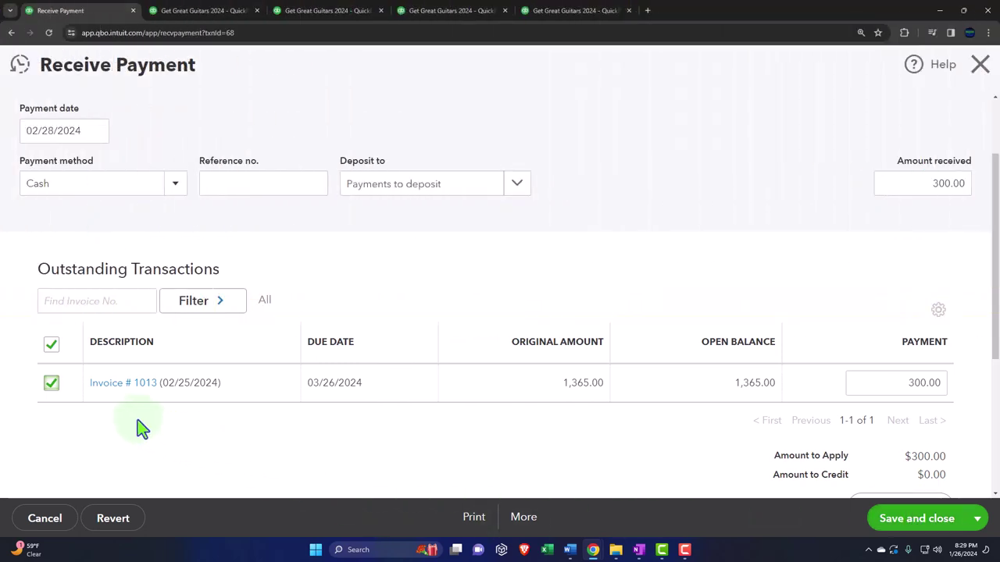
left_click(892, 529)
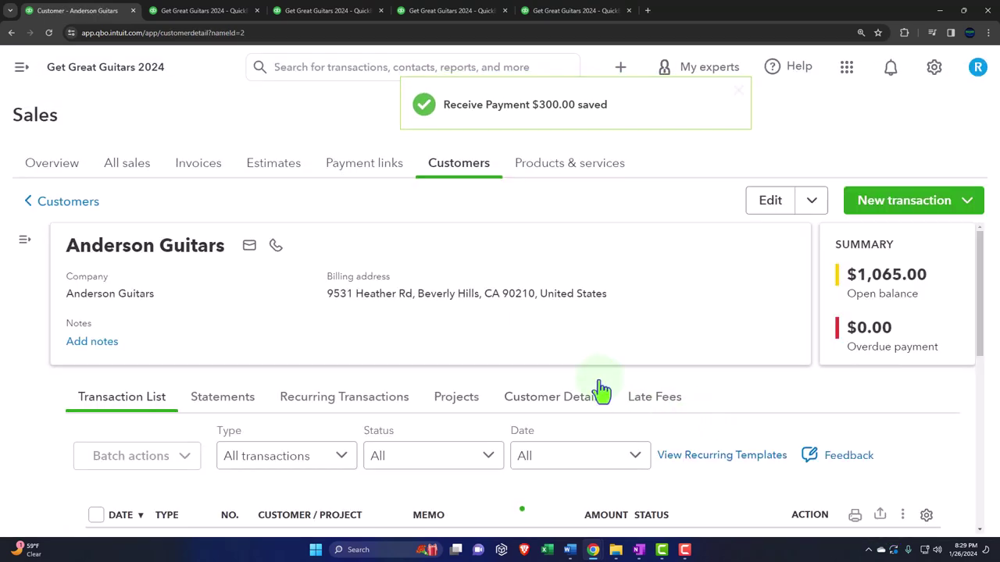
Review Invoice 1013's activity from the customer's transaction list, checking its opened, paid and deposited stages, and close the details.
scroll(600, 387, "down", 3)
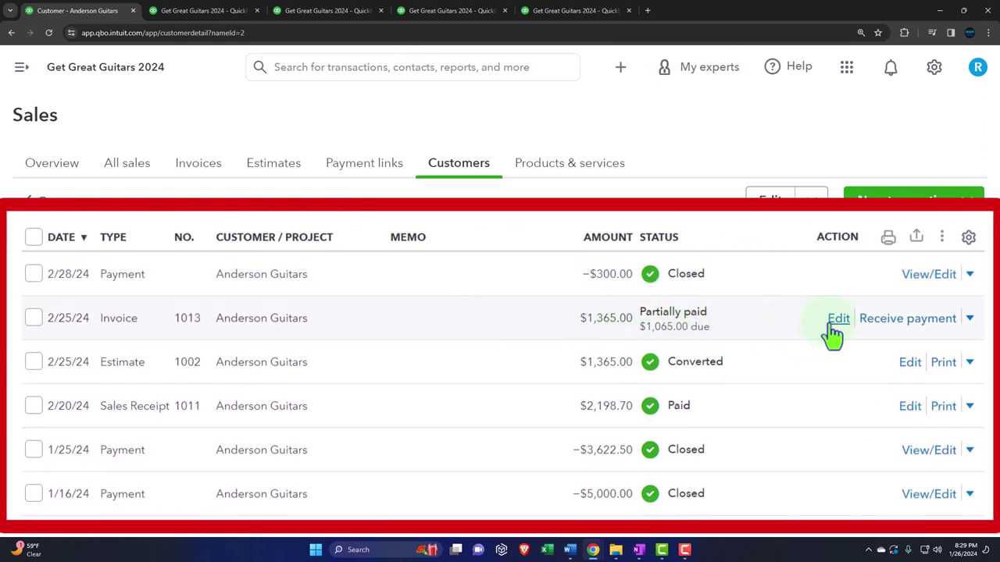
left_click(971, 322)
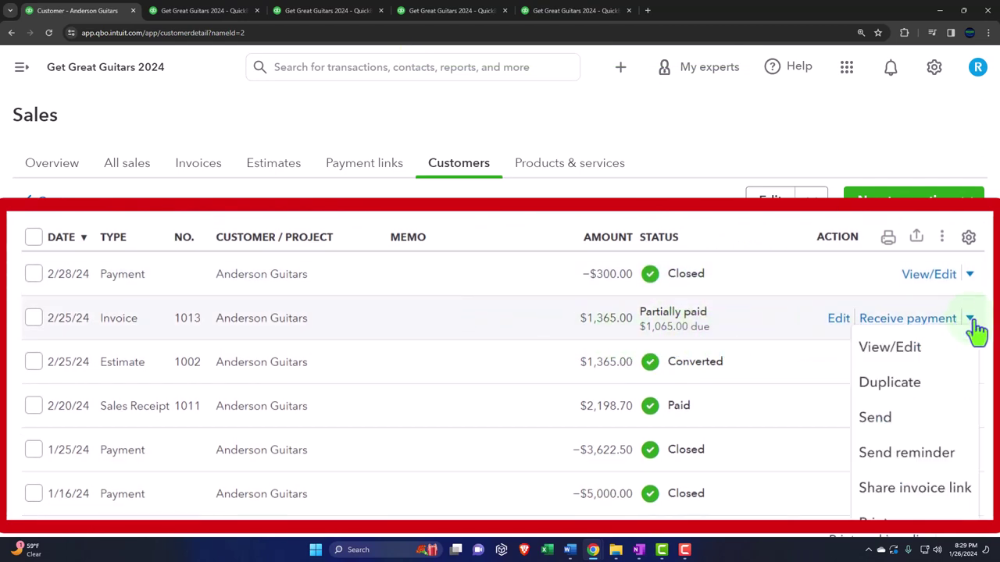
left_click(503, 336)
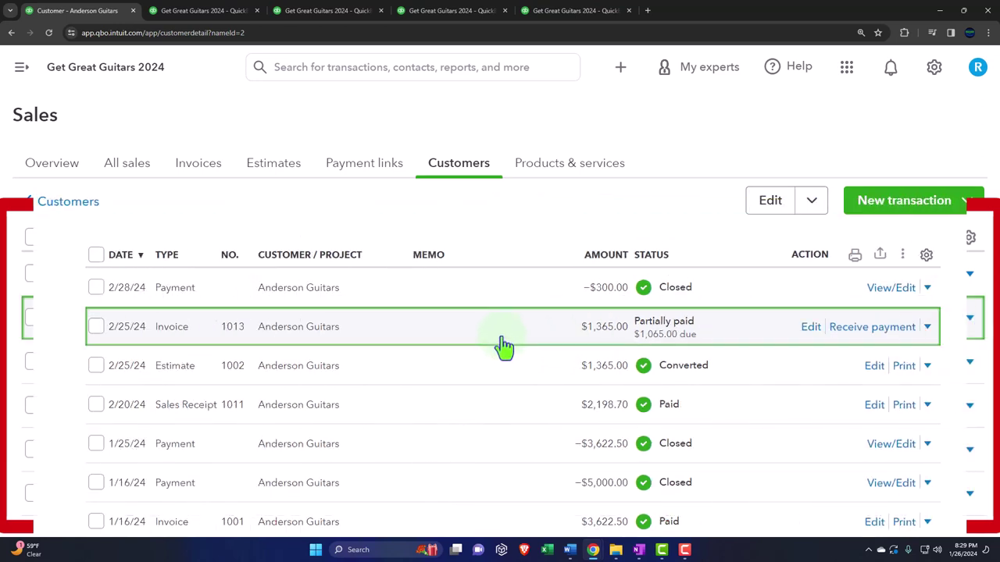
scroll(717, 269, "down", 5)
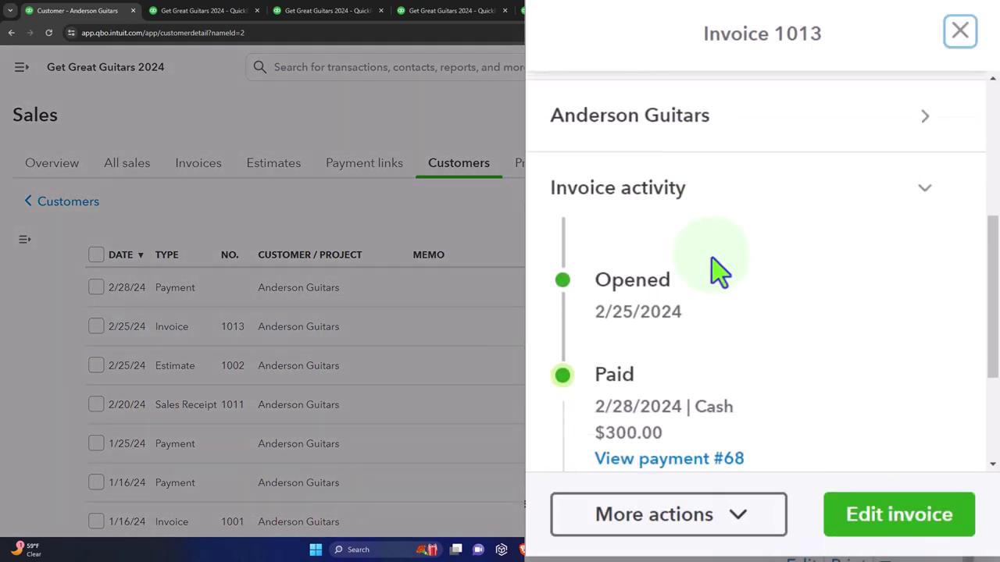
scroll(662, 352, "down", 3)
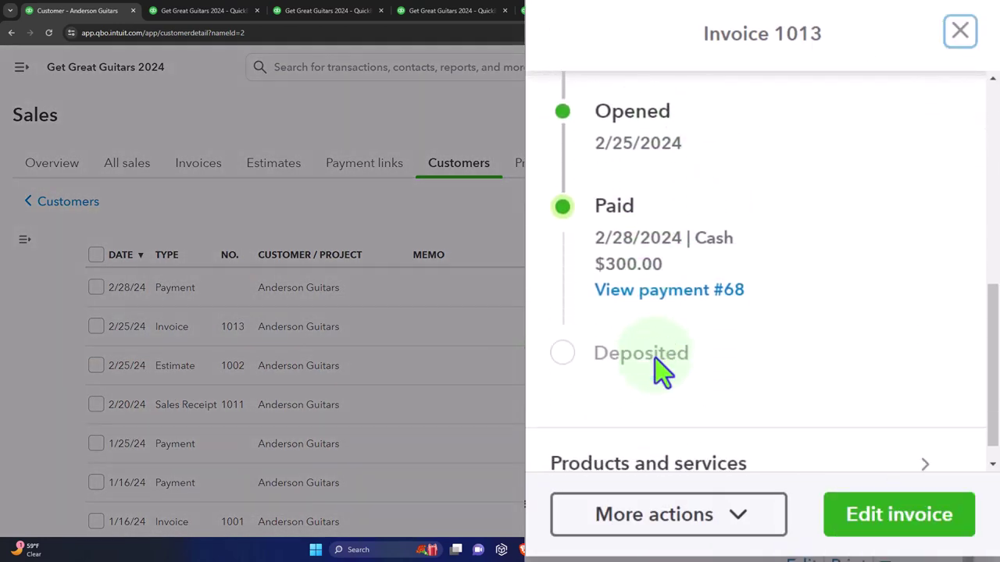
left_click(961, 33)
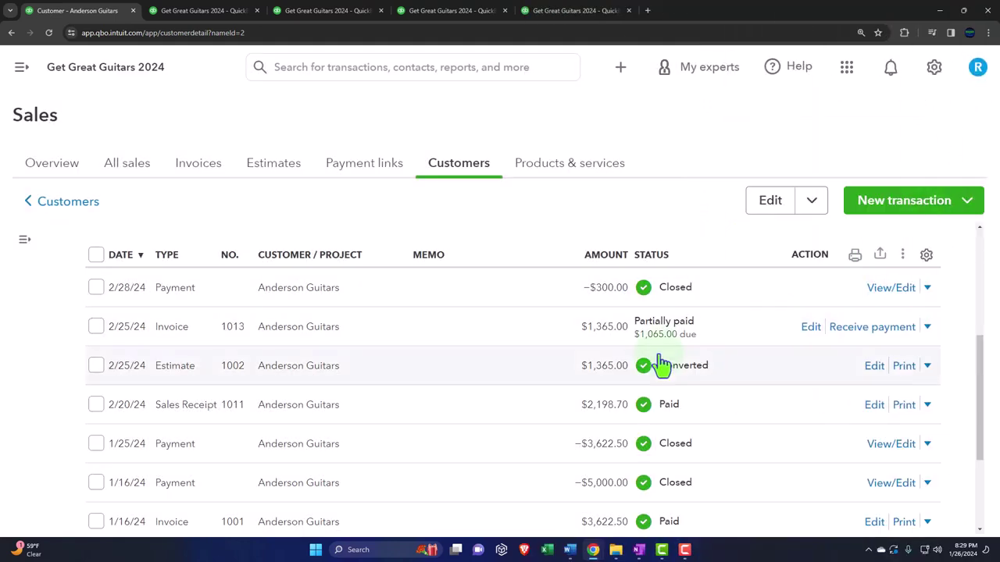
Open Invoice 1013 to check its total, linked payment and balance due, then return to the customer's transaction list.
left_click(812, 328)
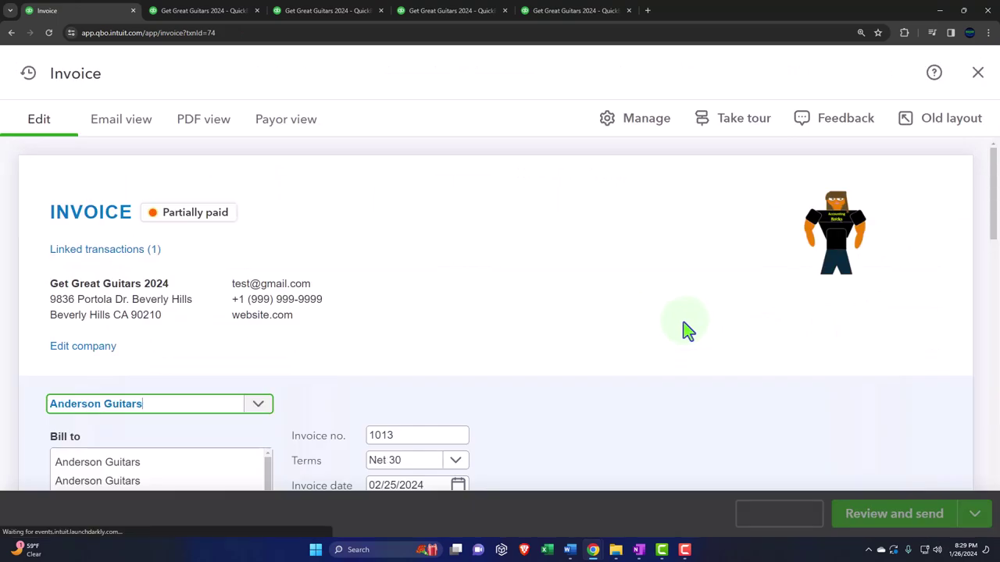
scroll(595, 321, "down", 2)
scroll(595, 322, "down", 6)
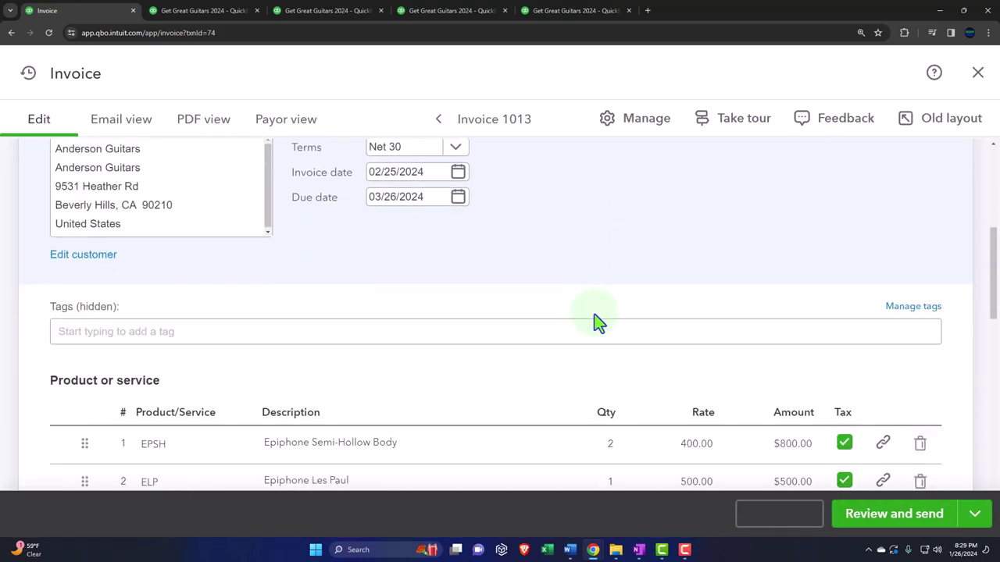
left_click(594, 312)
scroll(593, 312, "down", 1)
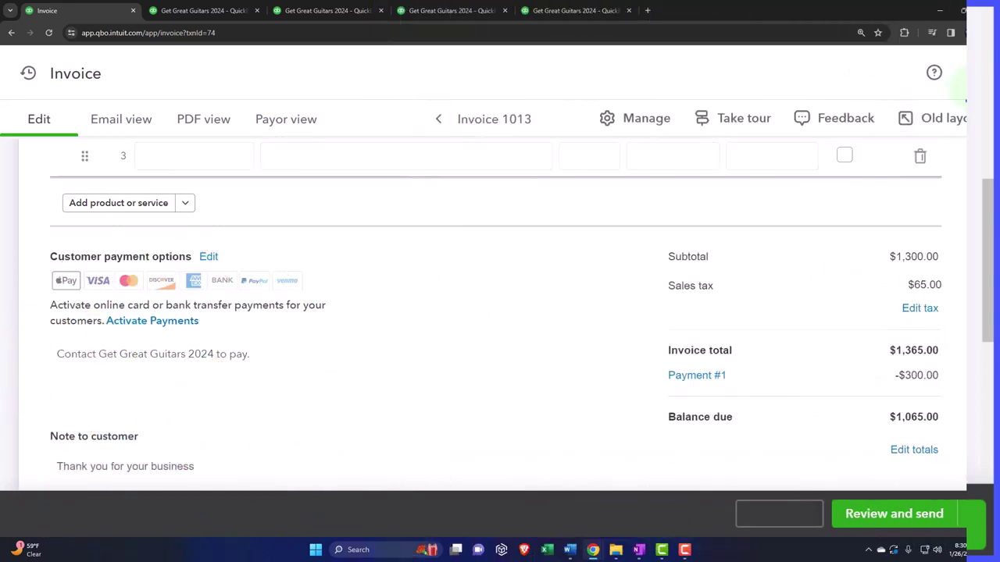
left_click(975, 70)
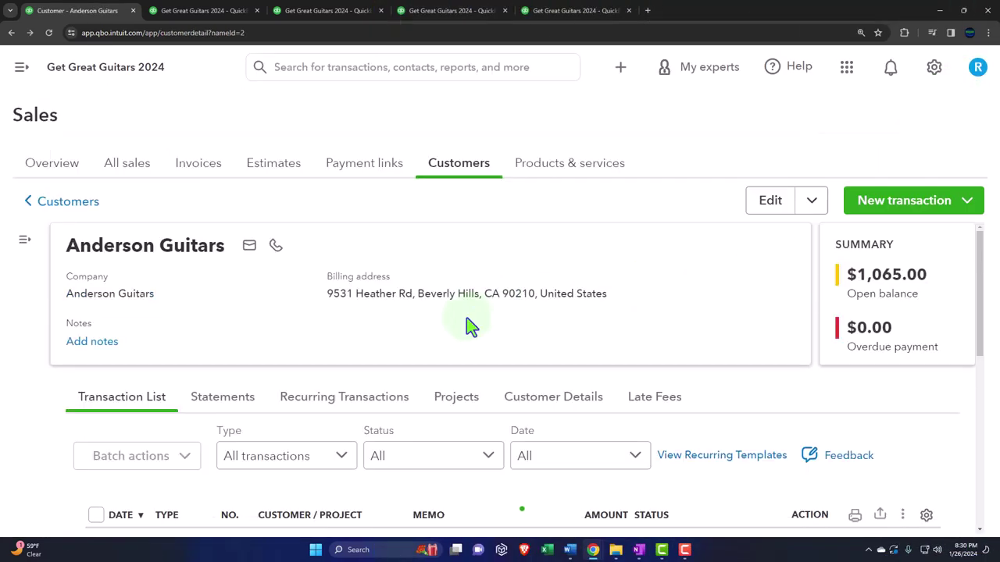
scroll(466, 328, "down", 3)
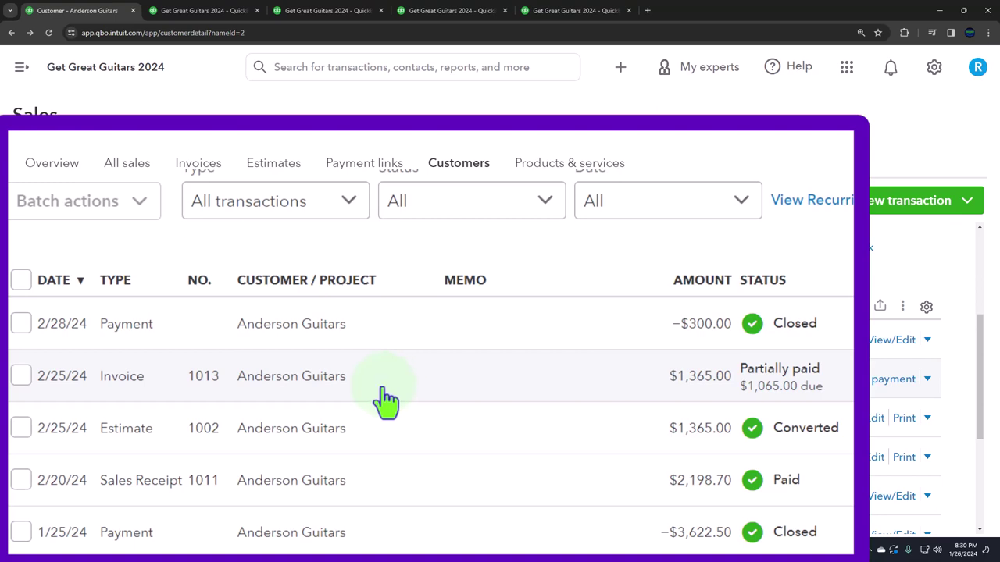
Switch to the Balance Sheet report and rerun it to include the new transactions.
left_click(193, 17)
scroll(356, 229, "up", 3)
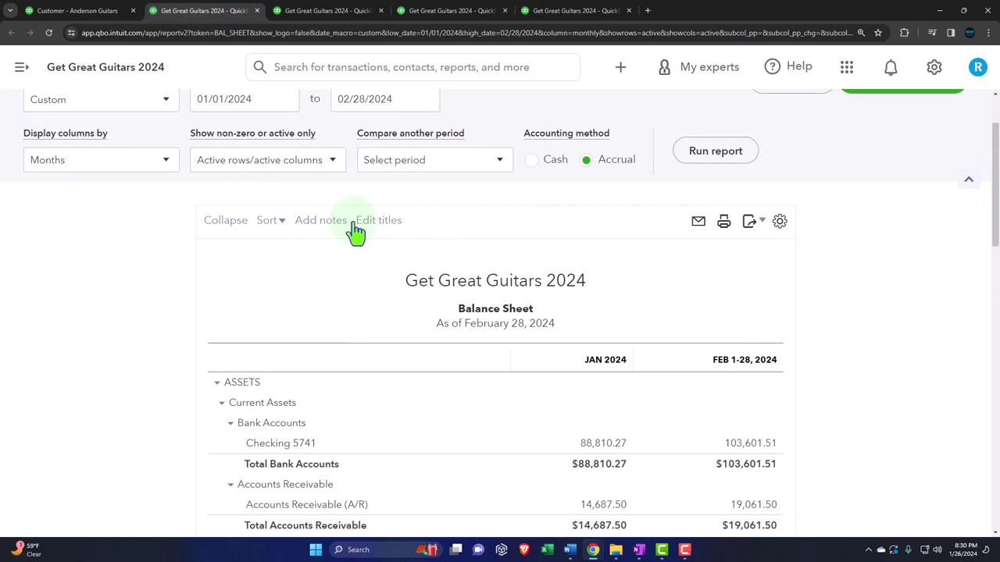
left_click(717, 153)
scroll(617, 331, "down", 3)
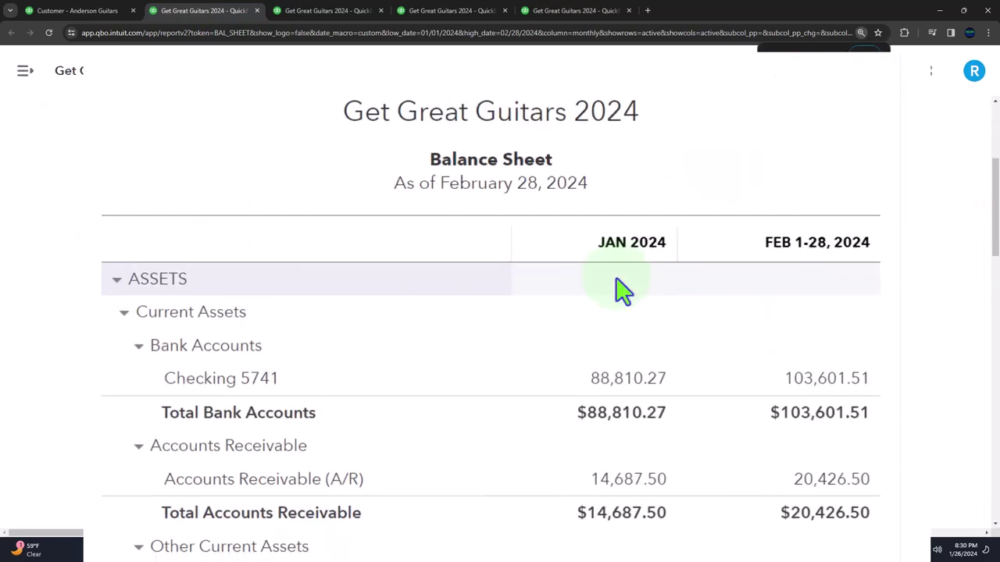
Open the transaction detail behind the February Accounts Receivable (A/R) balance on the Balance Sheet.
scroll(688, 344, "down", 1)
left_click(833, 427)
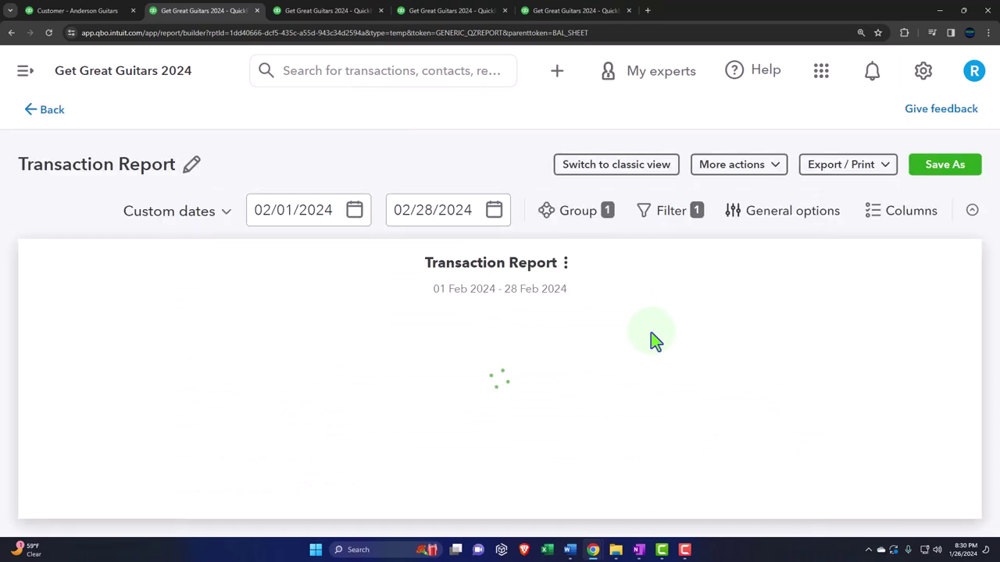
key("ctrl+minus")
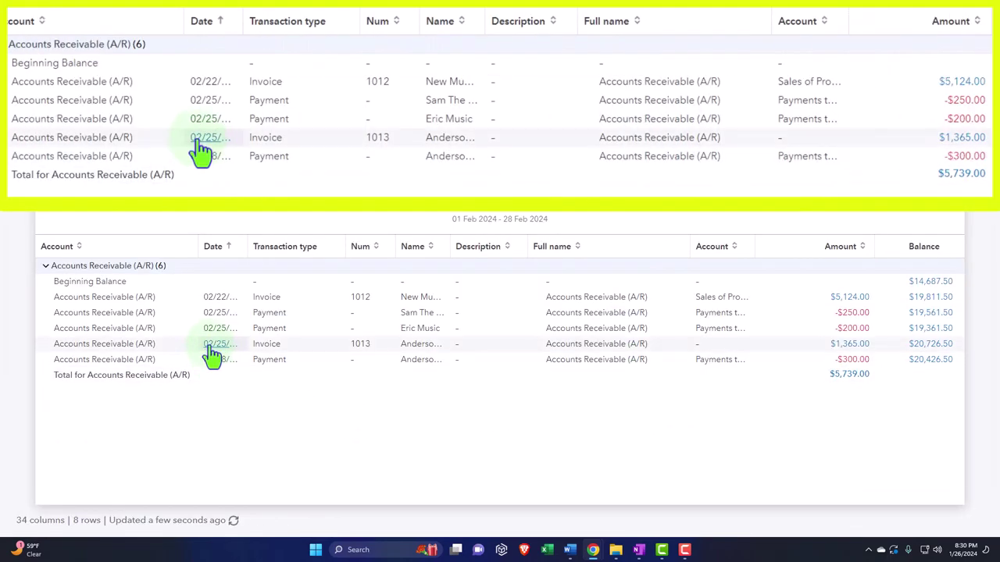
Open Invoice 1013 from the receivables detail, examine its subtotal, sales tax, payment and balance due, and return to the Balance Sheet.
left_click(850, 348)
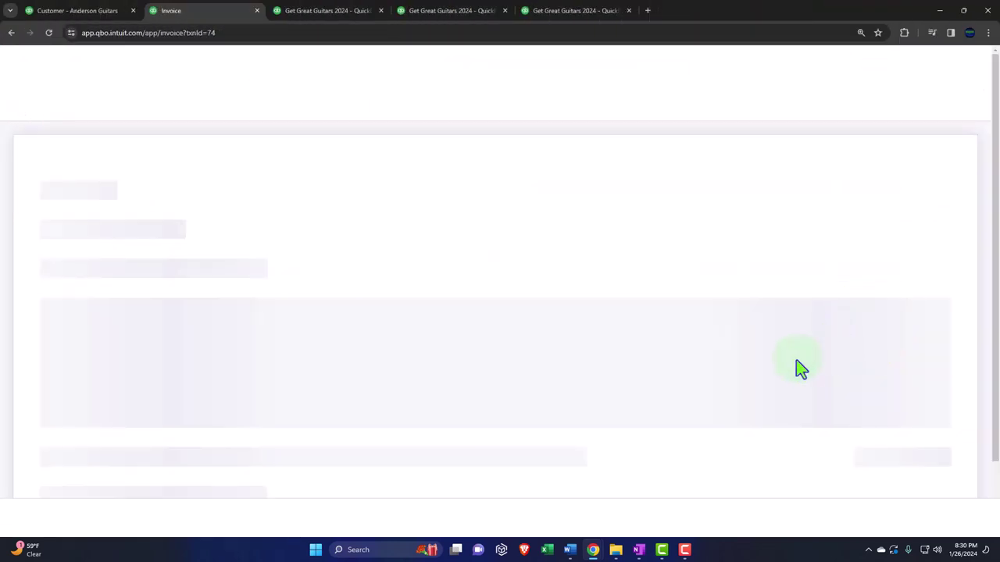
scroll(750, 358, "down", 2)
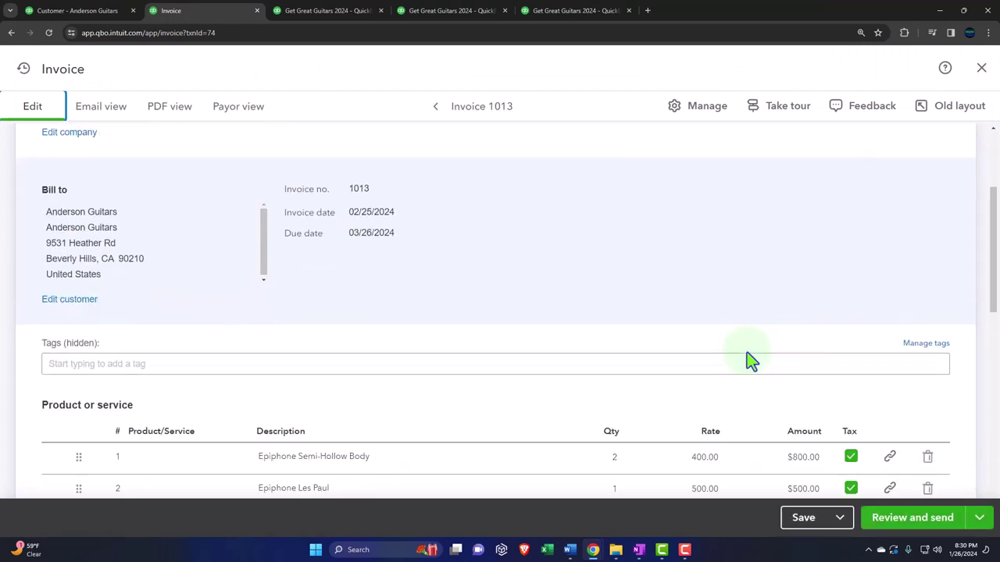
scroll(749, 357, "down", 5)
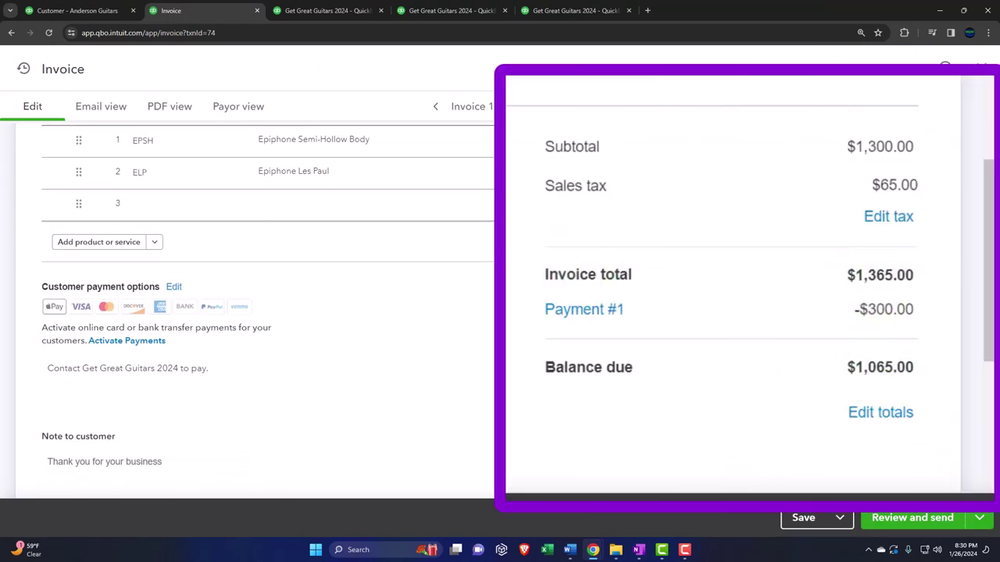
left_click(981, 68)
left_click(36, 93)
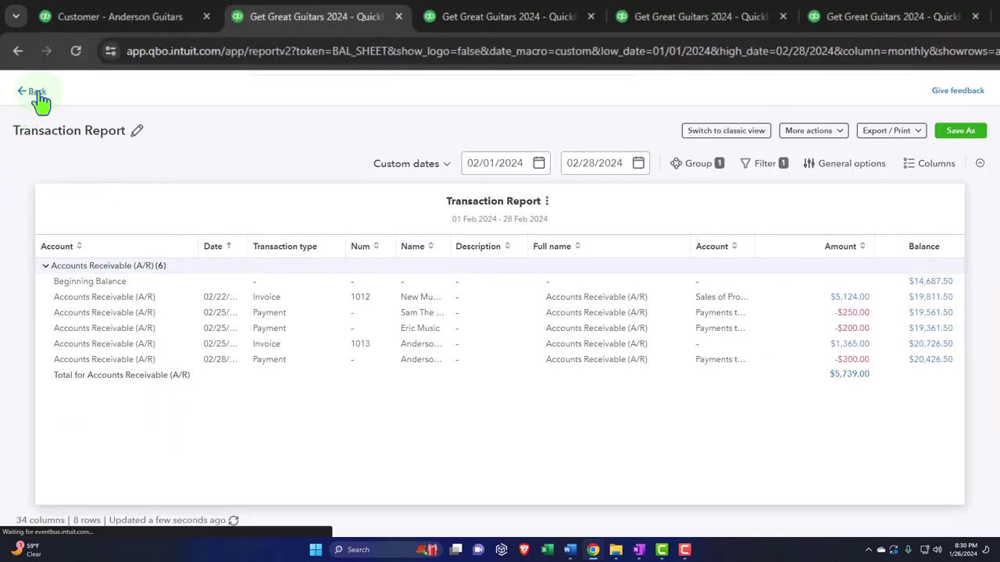
Switch to the Profit and Loss report, rerun it, and examine the February income and cost of goods sold.
left_click(467, 17)
scroll(438, 196, "up", 2)
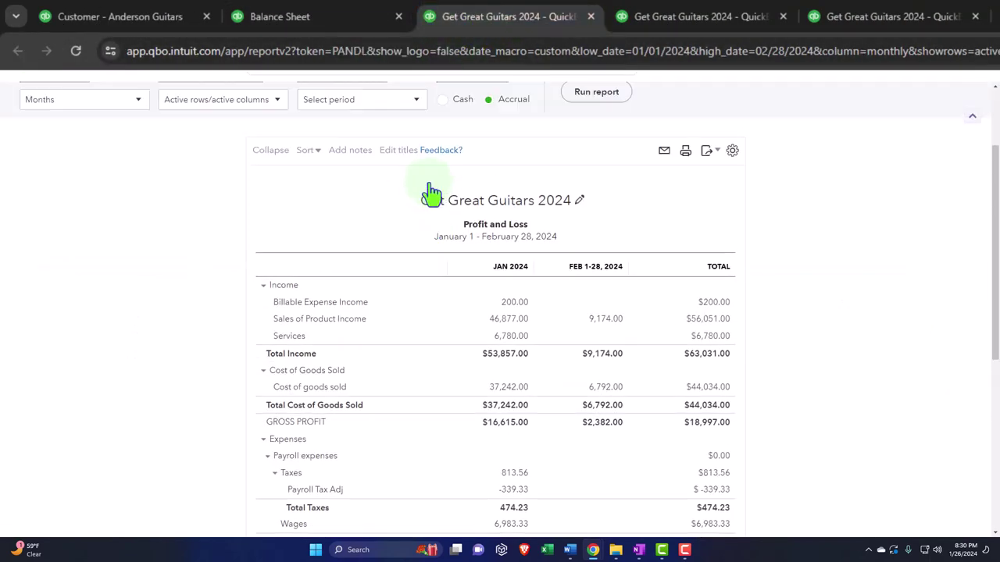
left_click(590, 202)
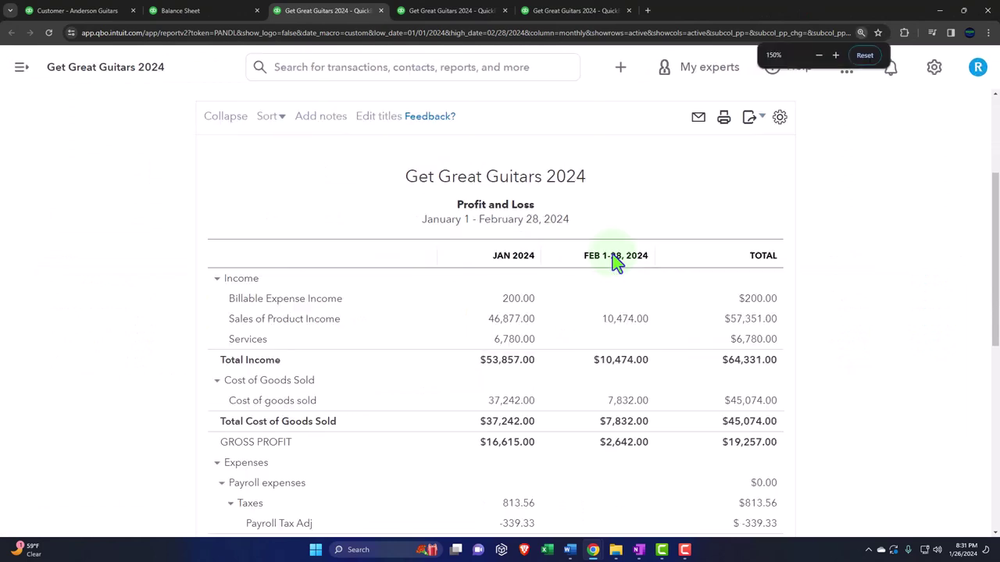
scroll(594, 261, "down", 2)
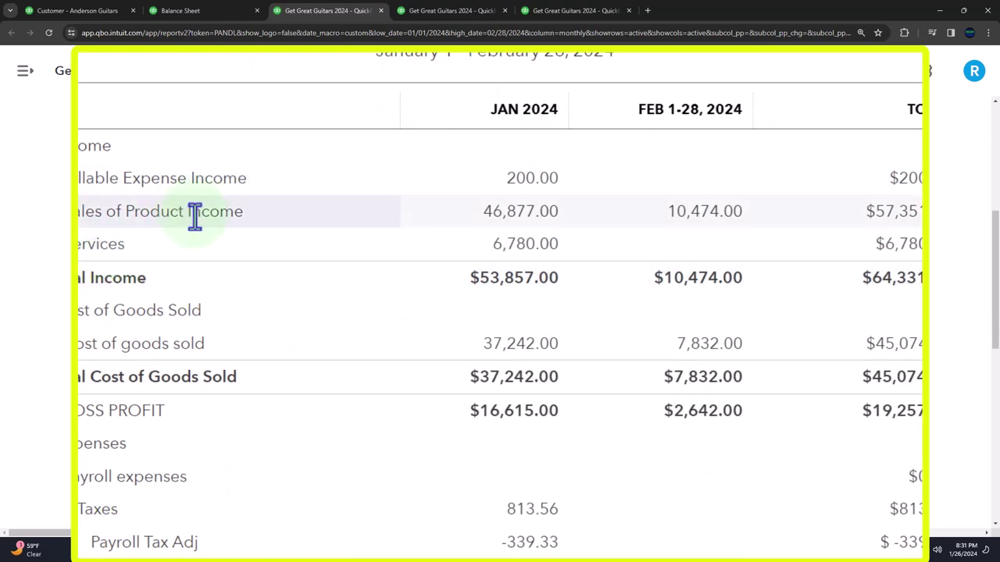
Open the transaction detail behind the Sales of Product Income total, check the Invoice 1013 lines, and return to the Profit and Loss.
left_click(893, 227)
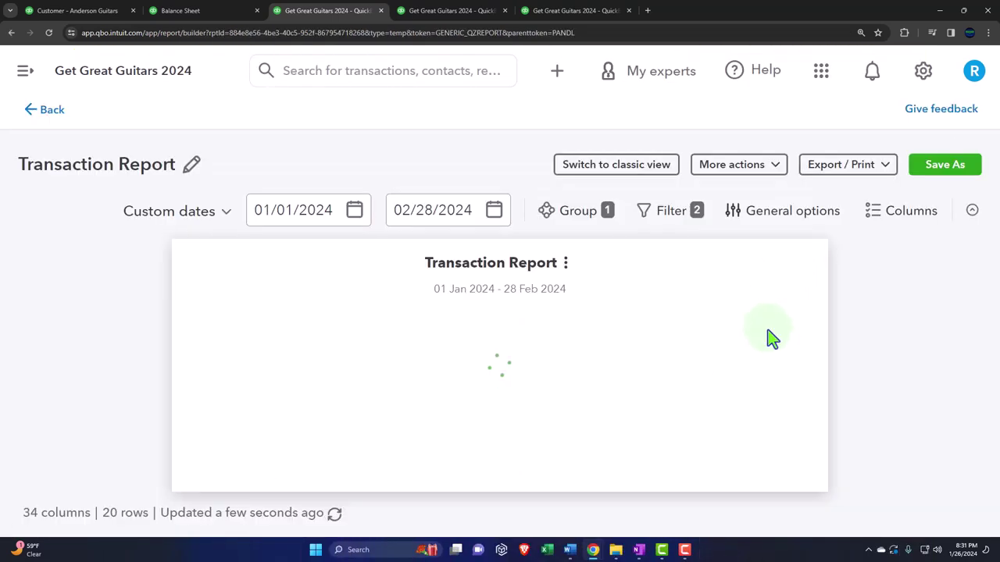
key("ctrl+minus")
key("ctrl+minus")
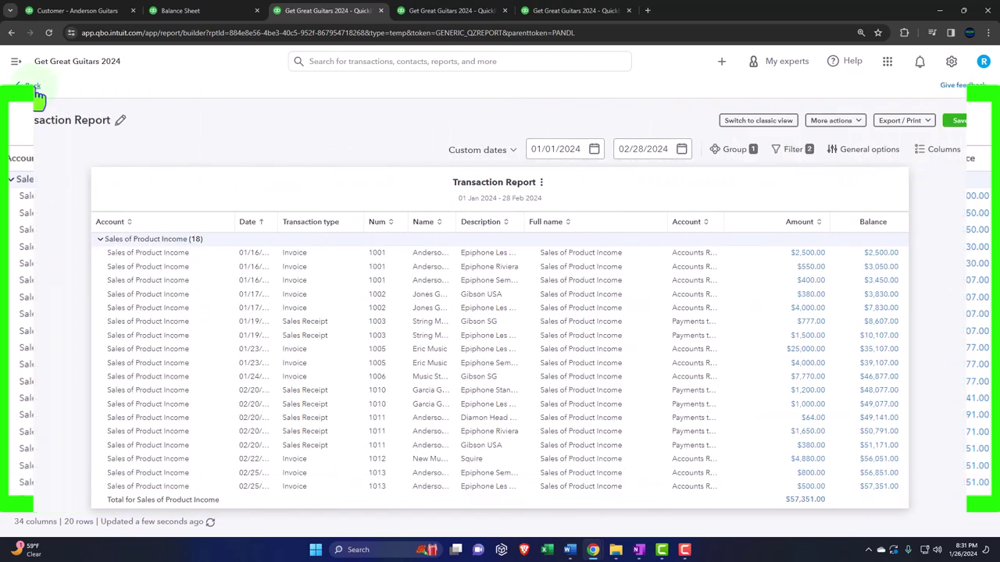
left_click(33, 88)
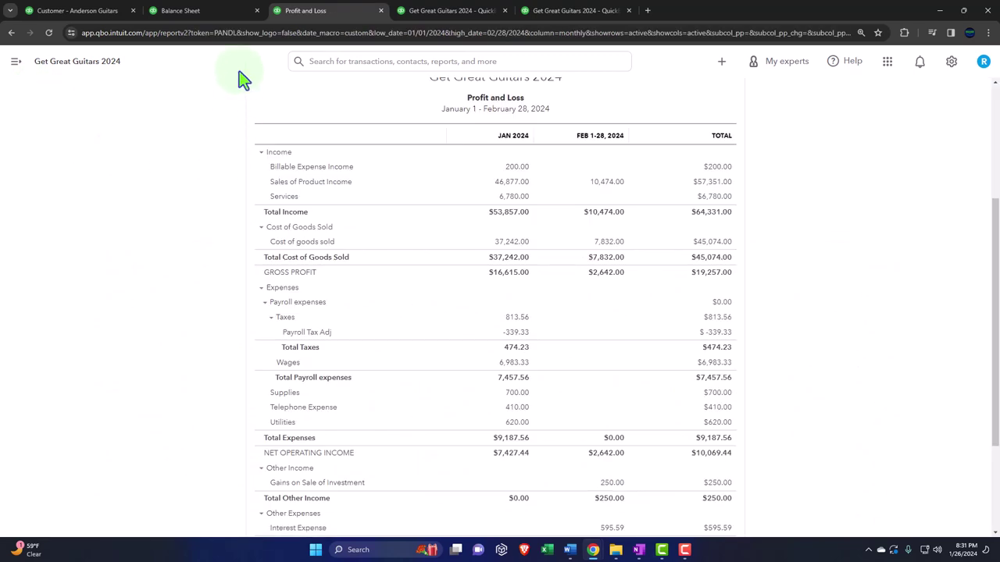
Switch to the Balance Sheet and examine the February sales tax payable balances among the liabilities and the Inventory Asset balance.
left_click(227, 21)
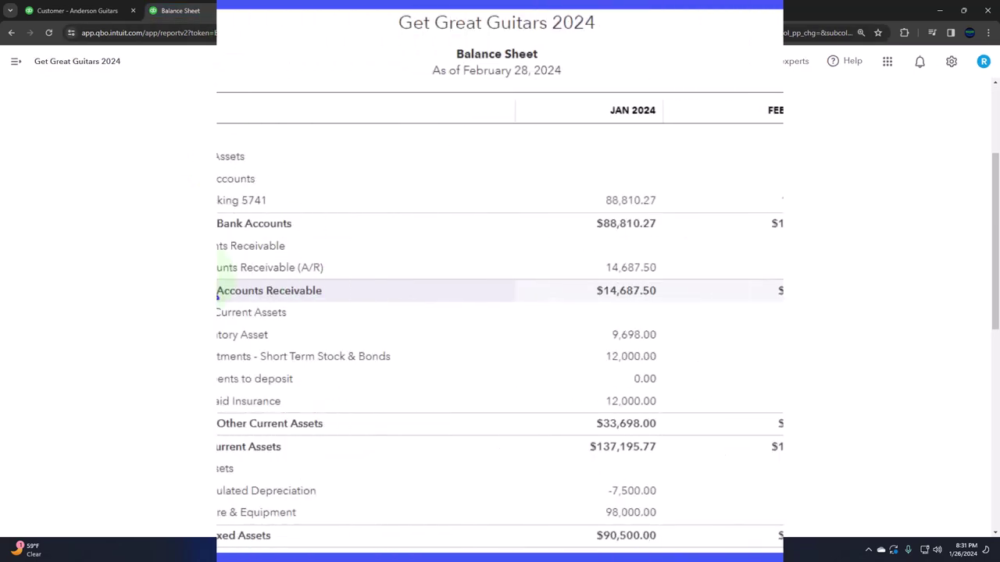
scroll(200, 282, "down", 5)
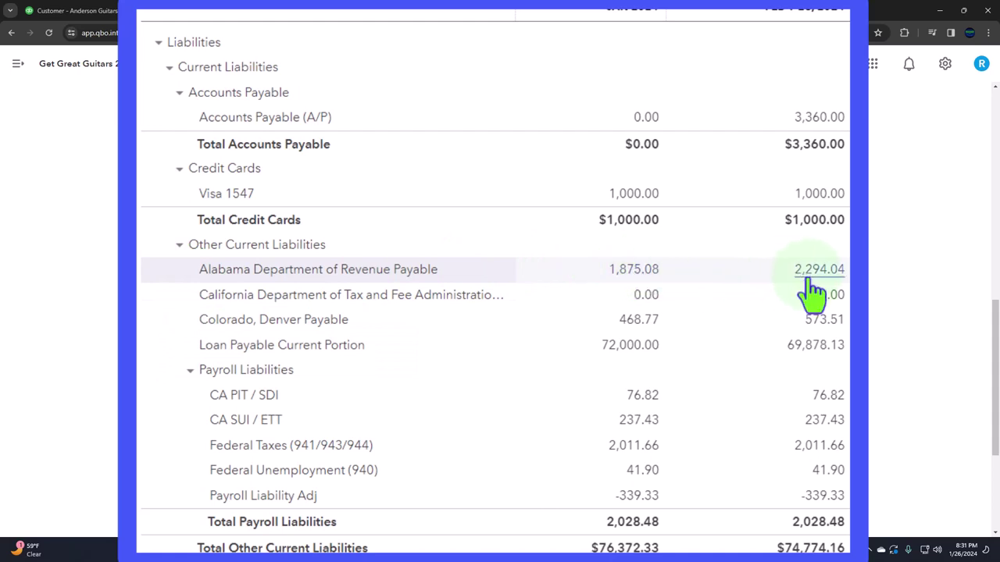
scroll(828, 336, "up", 10)
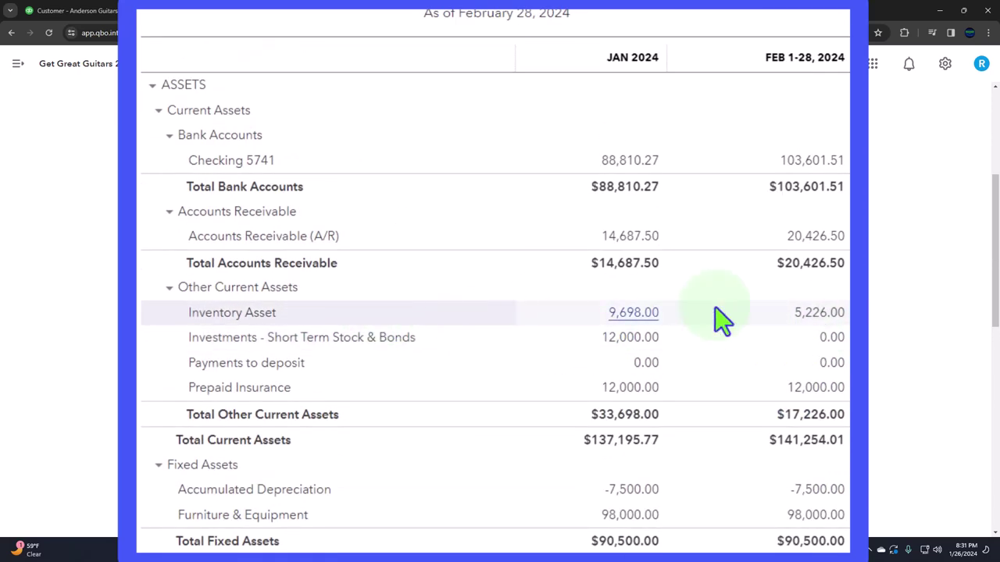
Open the transaction detail behind the February Inventory Asset balance, check the invoice entries, and return to the Balance Sheet.
left_click(820, 313)
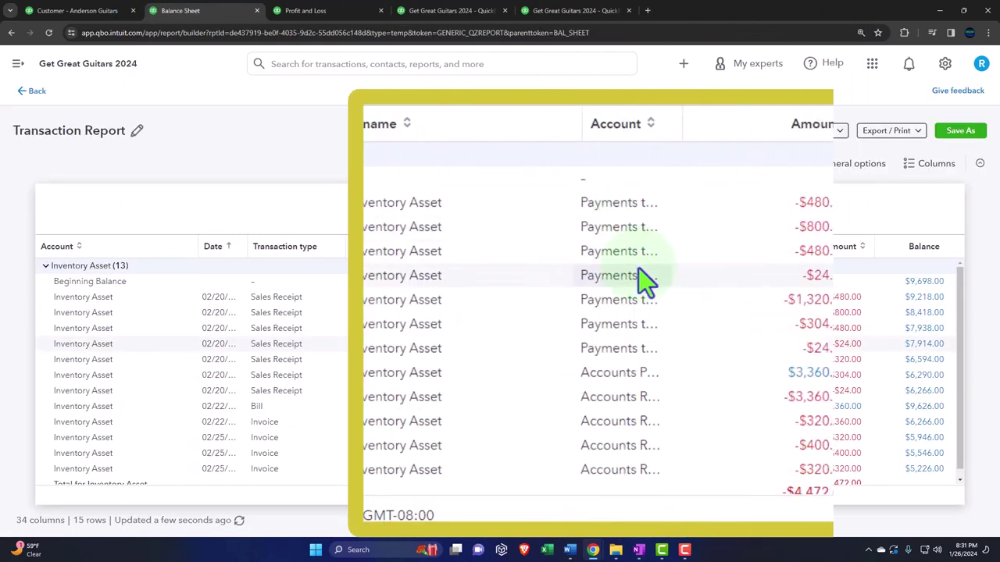
scroll(648, 313, "down", 1)
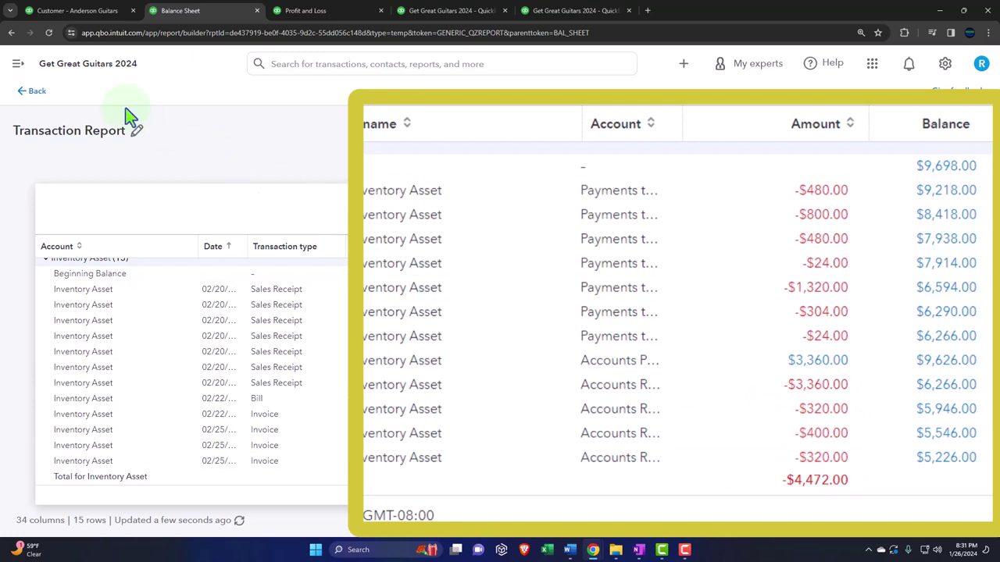
left_click(35, 93)
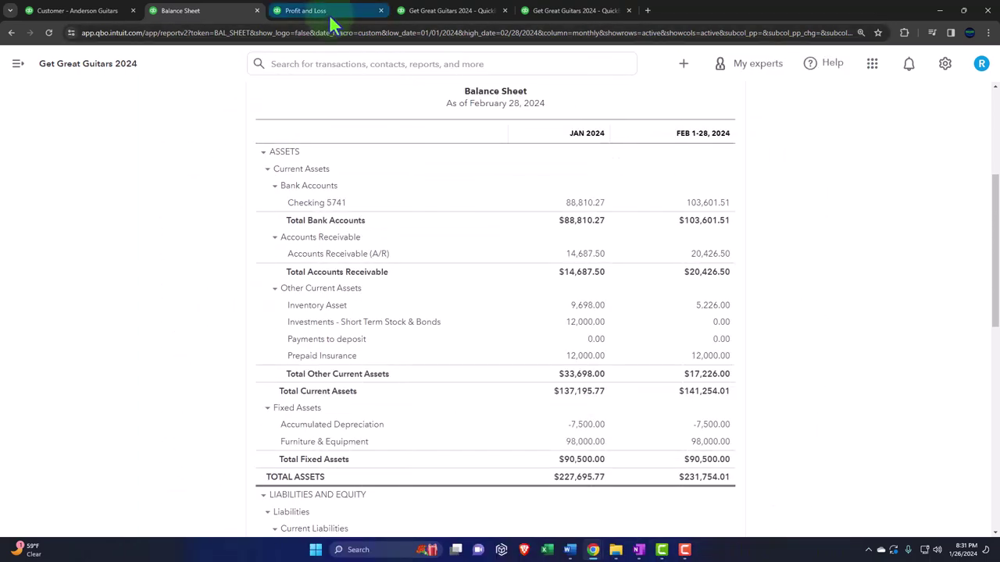
Open the February Cost of goods sold detail from the Profit and Loss, check the Invoice 1013 lines, and return to the report.
left_click(328, 15)
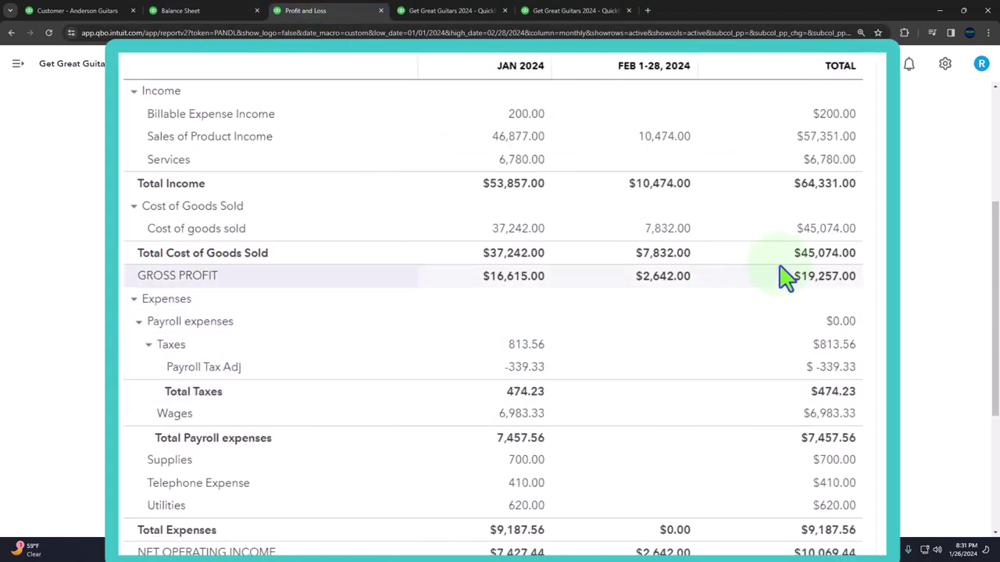
left_click(668, 230)
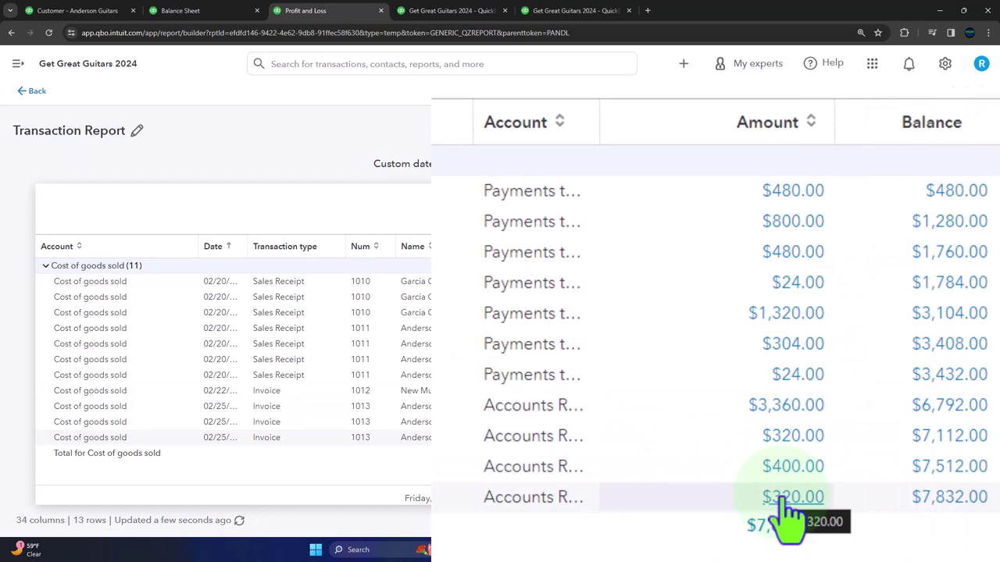
left_click(30, 92)
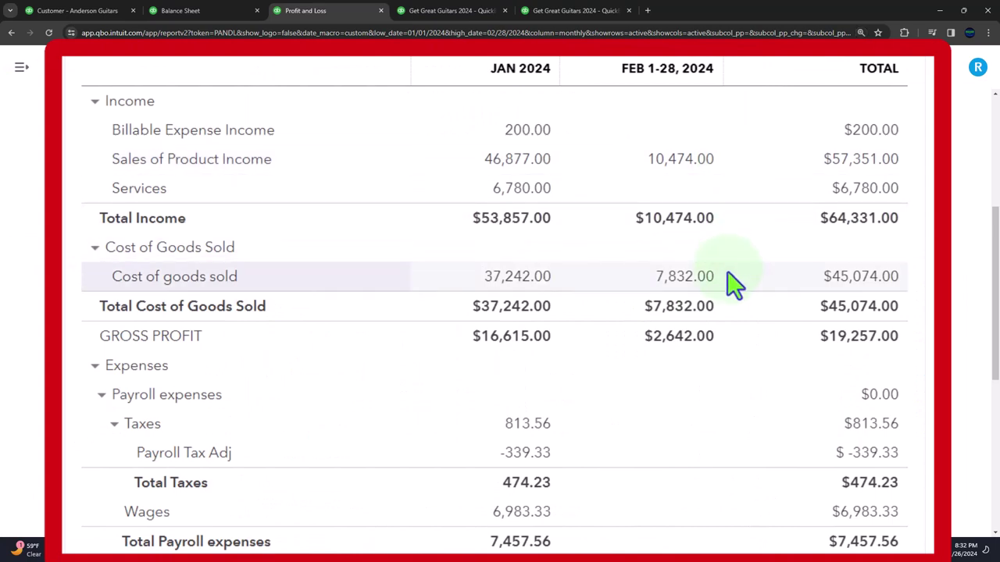
Rerun the Customer Balance Detail report and compare its open balances with the February Accounts Receivable (A/R) balance on the Balance Sheet.
left_click(210, 14)
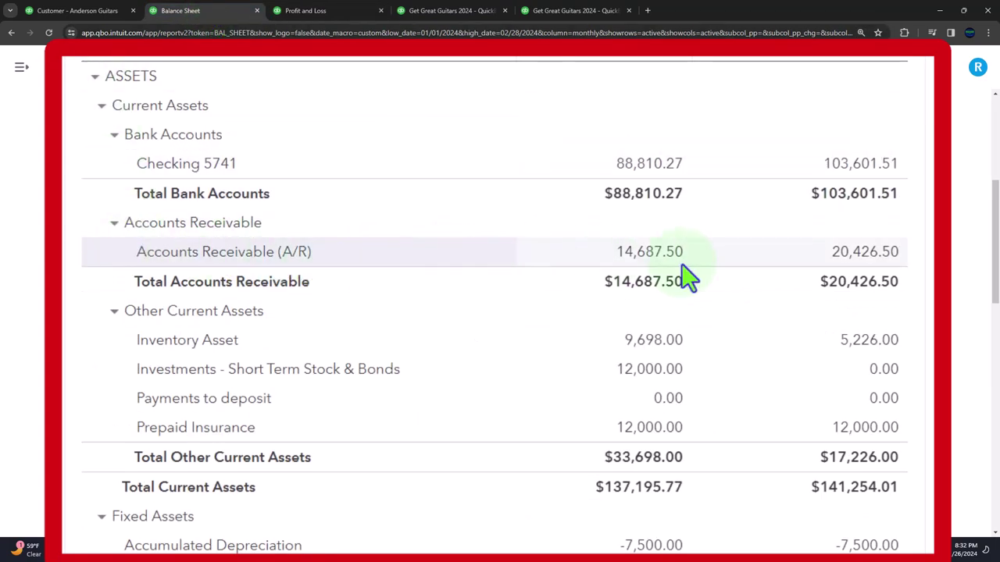
left_click(566, 13)
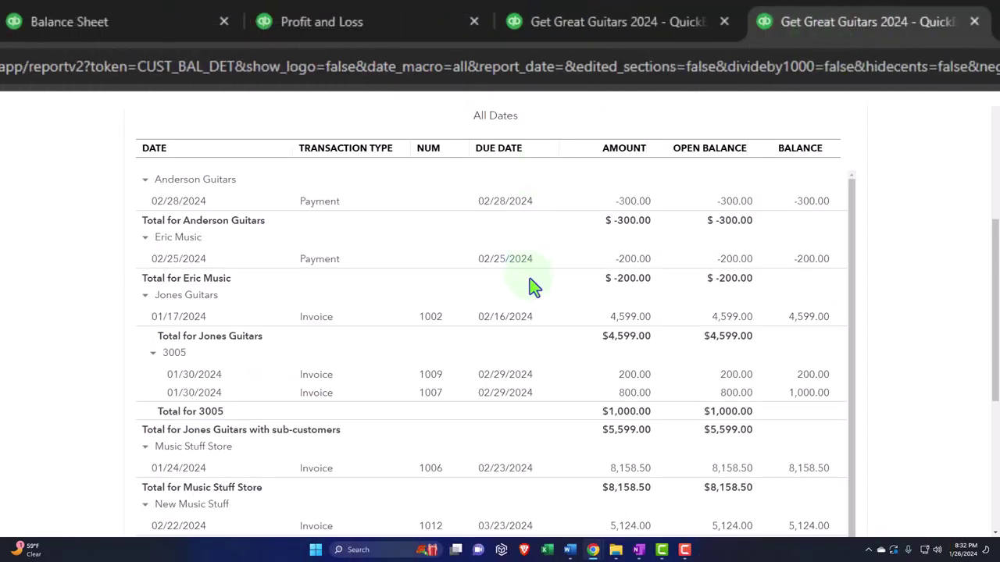
scroll(530, 281, "up", 1)
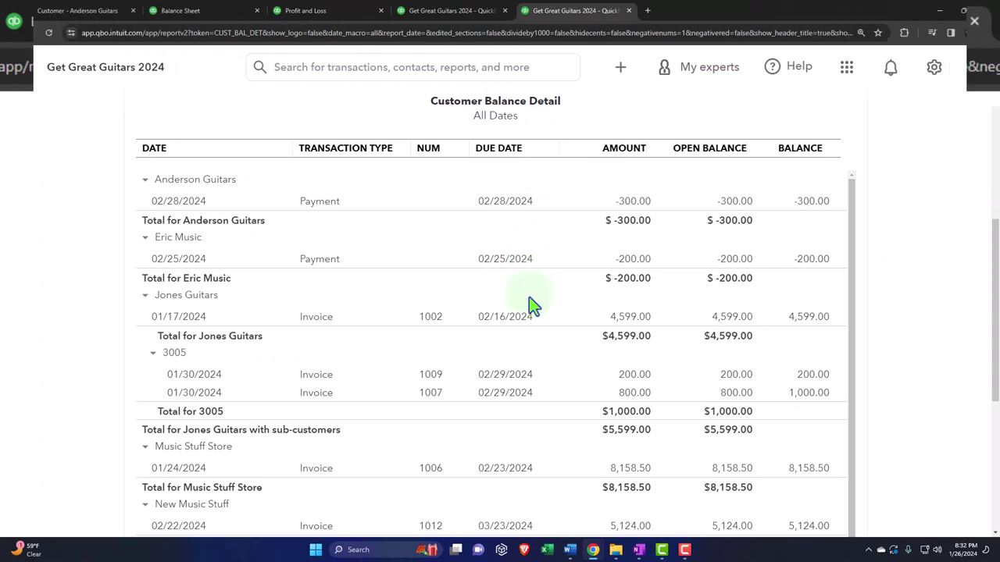
scroll(539, 296, "up", 1)
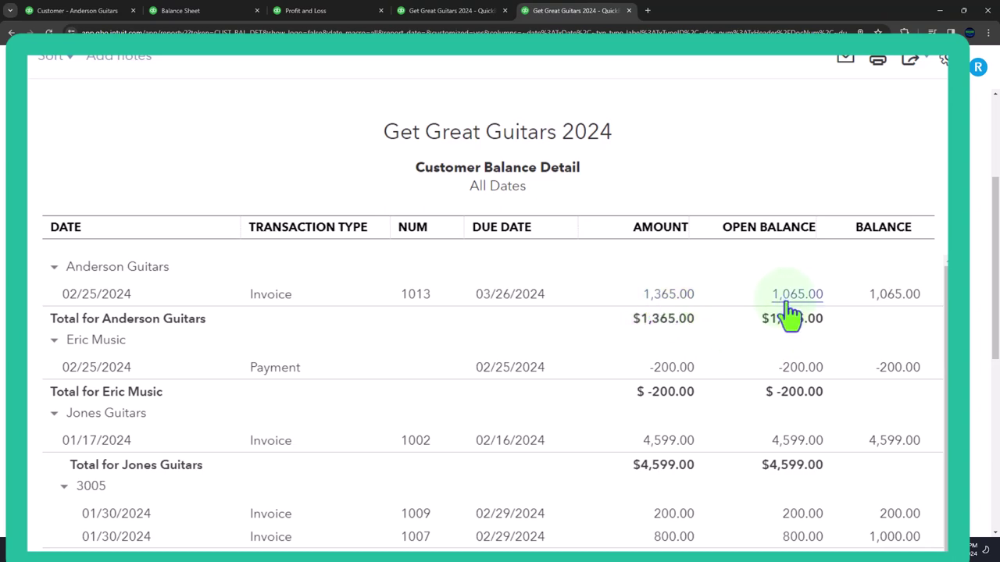
scroll(781, 346, "down", 7)
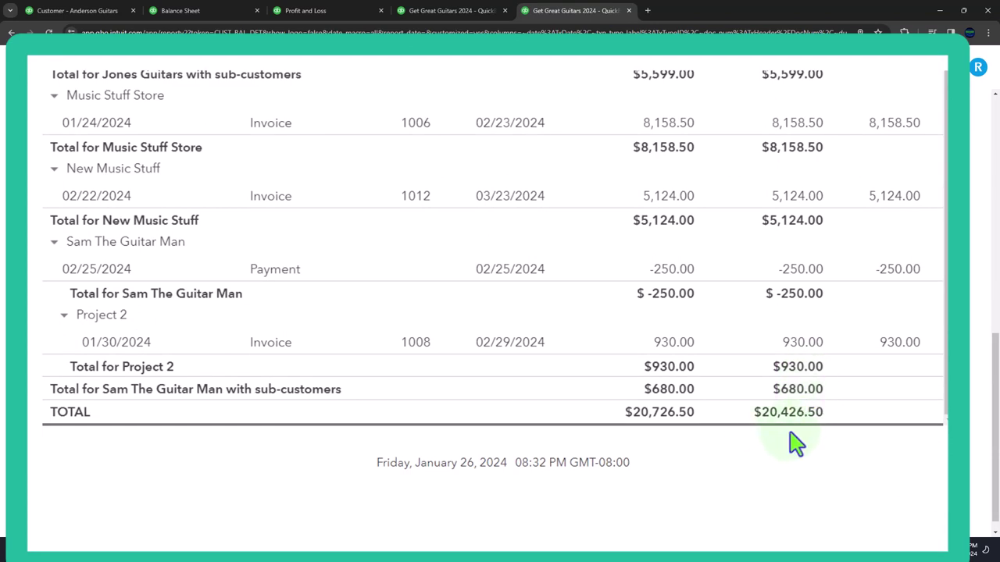
left_click(212, 14)
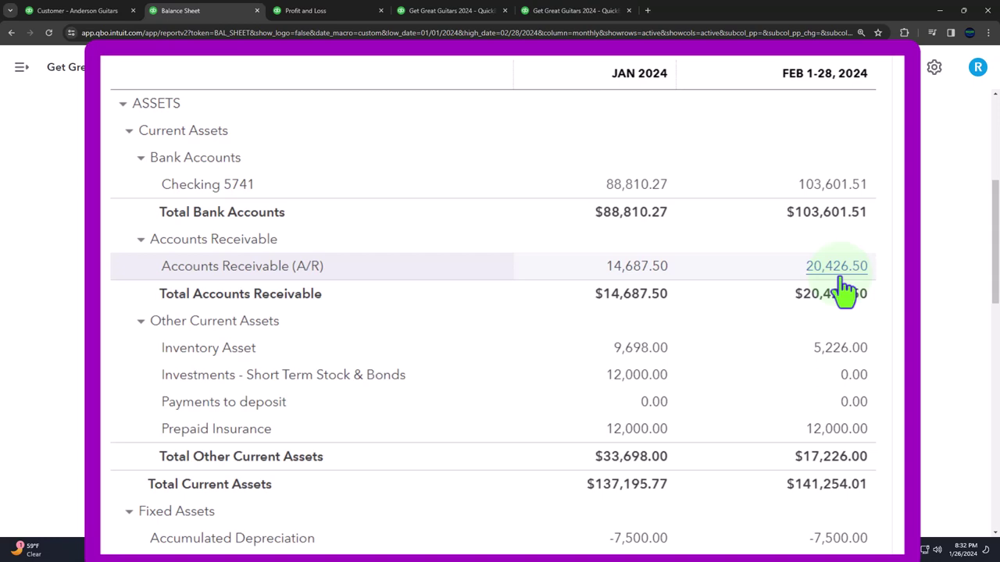
left_click(564, 11)
scroll(698, 211, "up", 5)
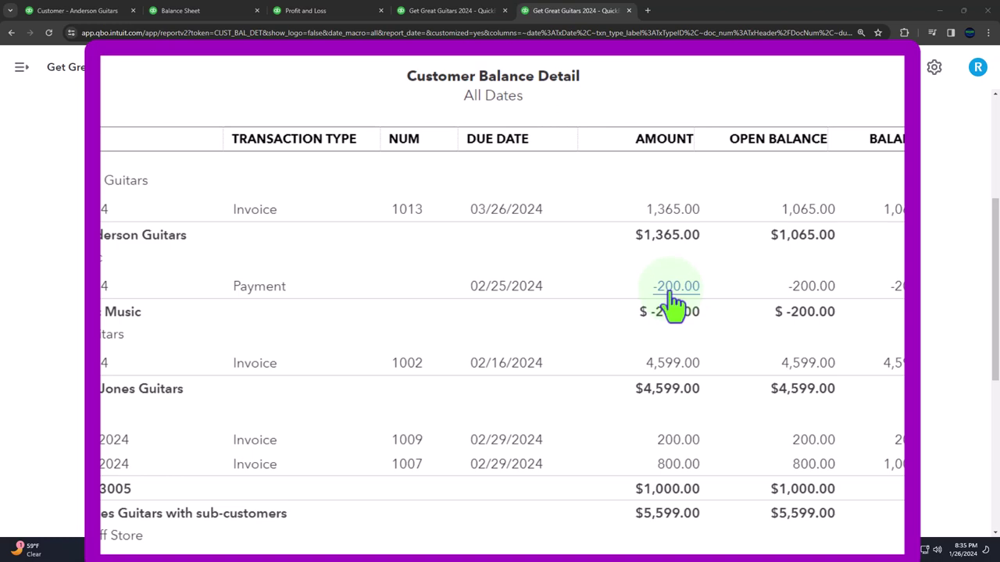
Rerun the Trial Balance for 01/01/2024 to 02/28/2024 and compare its Accounts Receivable balance with the Customer Balance Detail report.
left_click(447, 11)
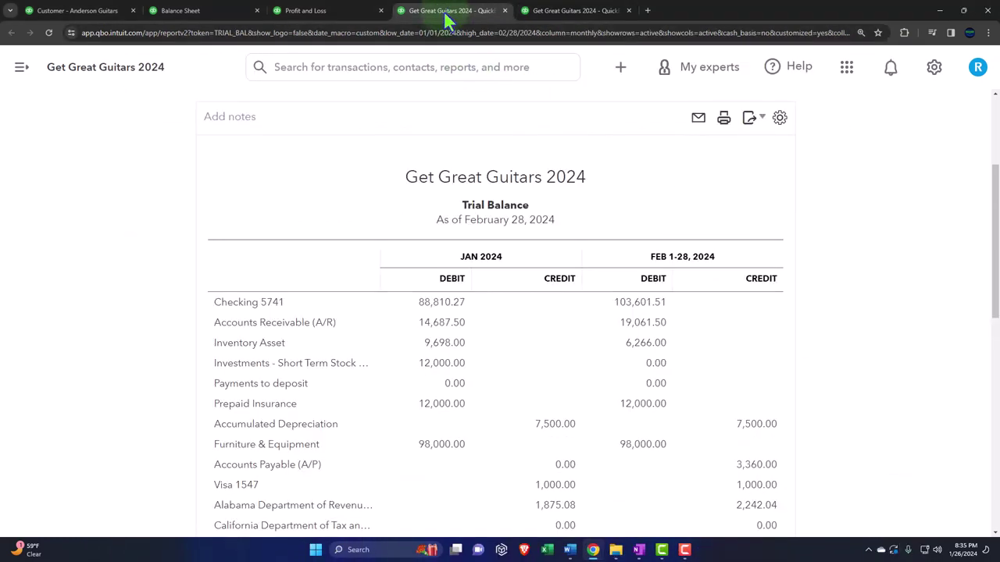
scroll(193, 284, "up", 2)
left_click(546, 199)
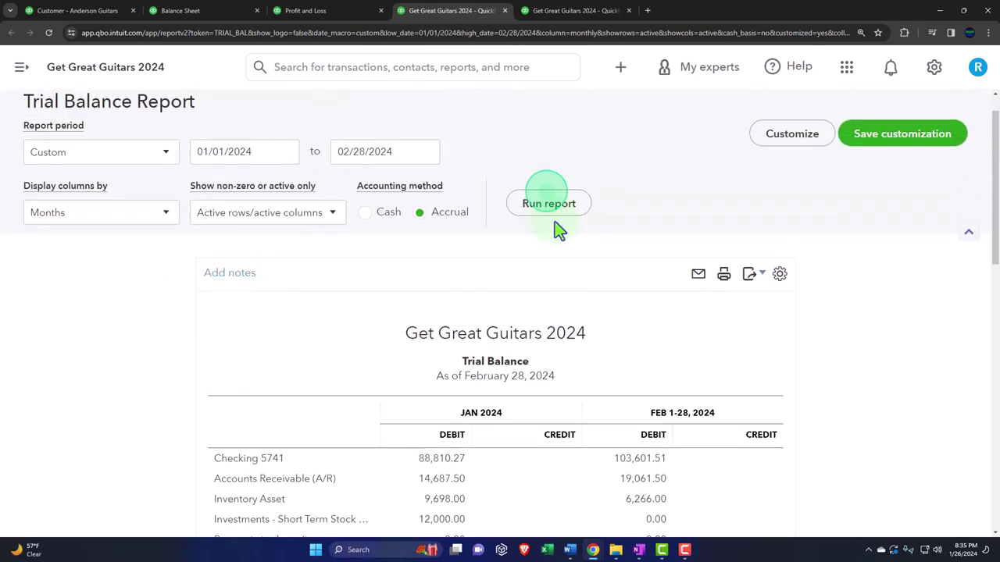
scroll(404, 292, "down", 2)
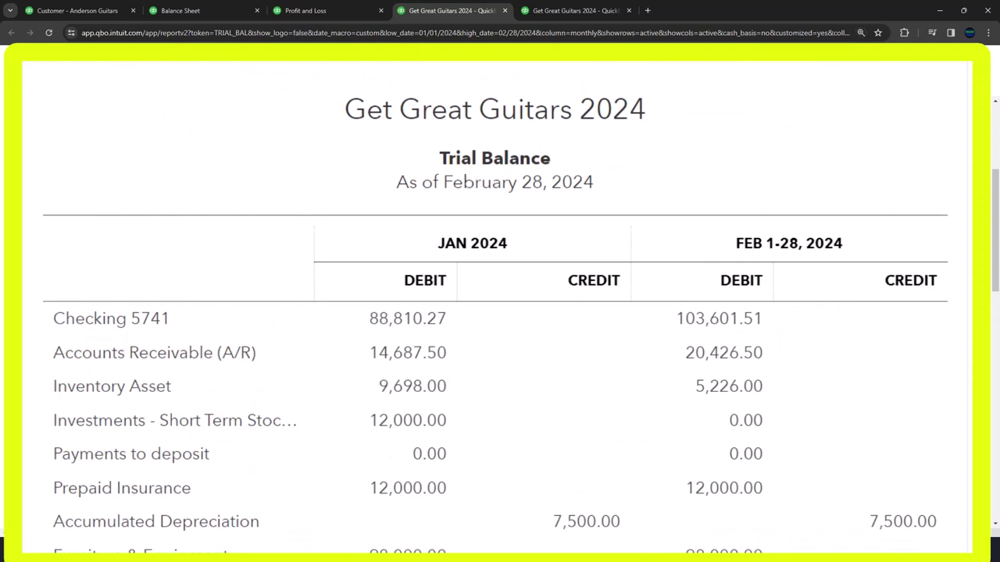
scroll(500, 312, "down", 2)
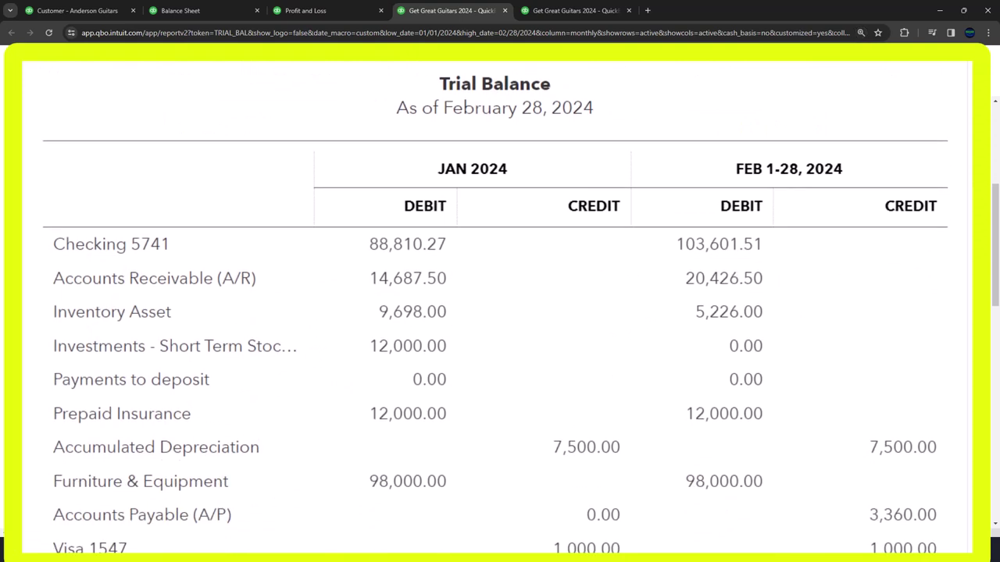
left_click(574, 11)
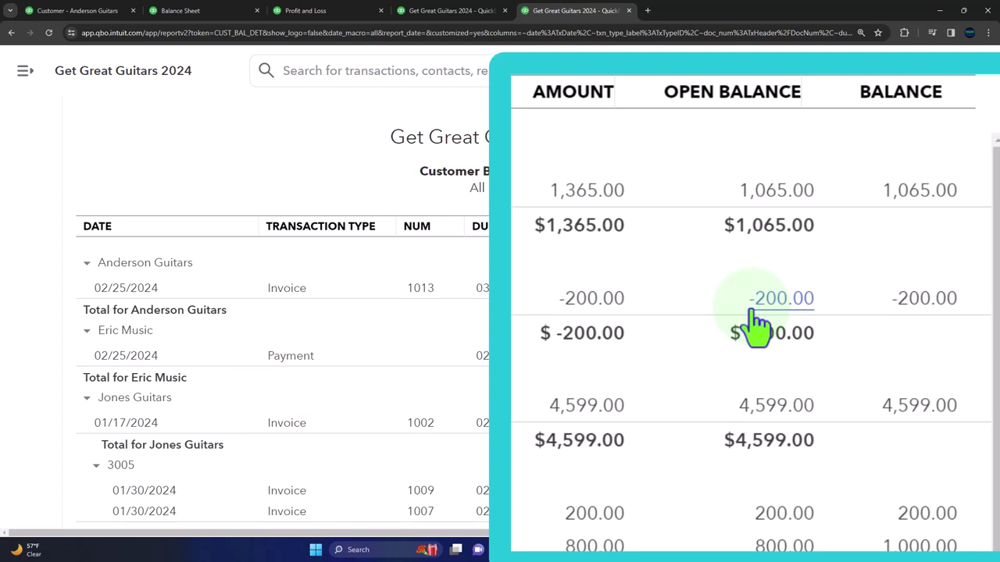
left_click(452, 14)
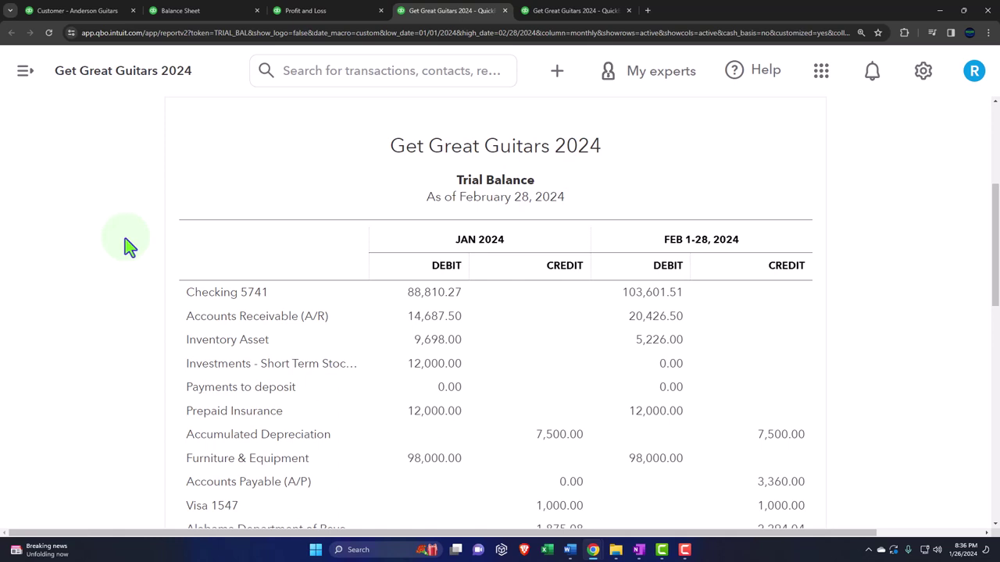
Examine the Trial Balance accounts in order, from assets and liabilities through owner's equity to income and expenses.
scroll(129, 246, "down", 2)
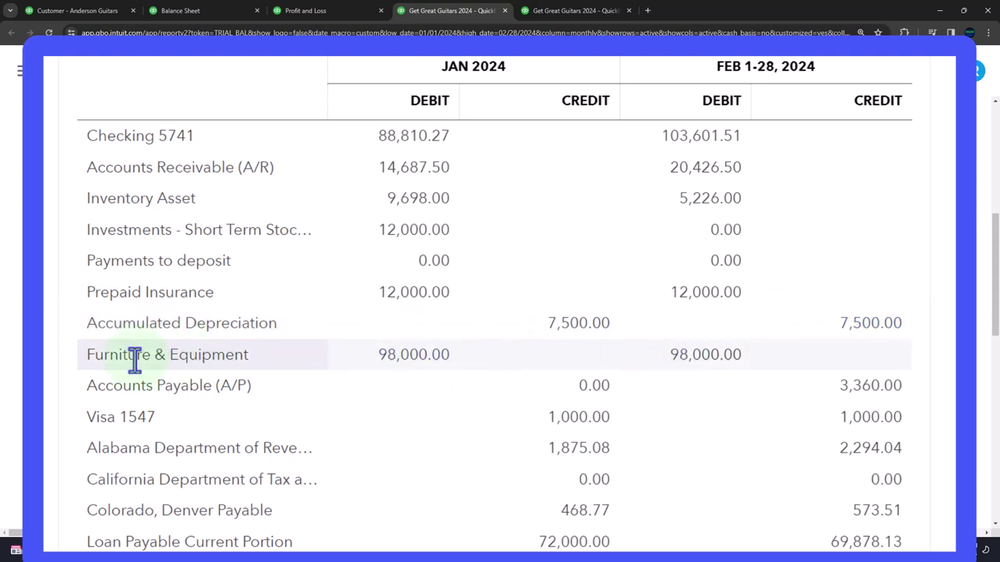
scroll(133, 360, "down", 2)
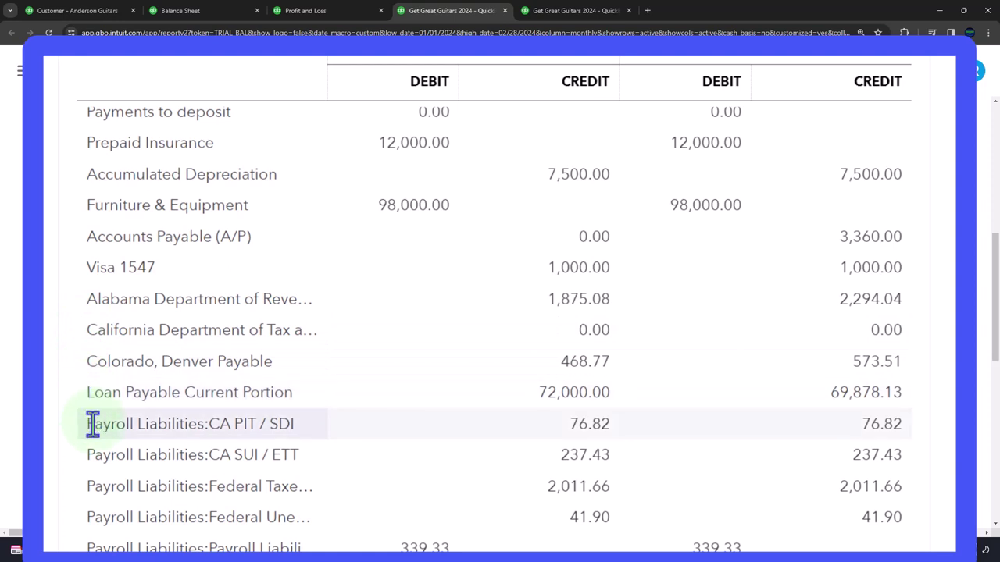
scroll(92, 424, "down", 2)
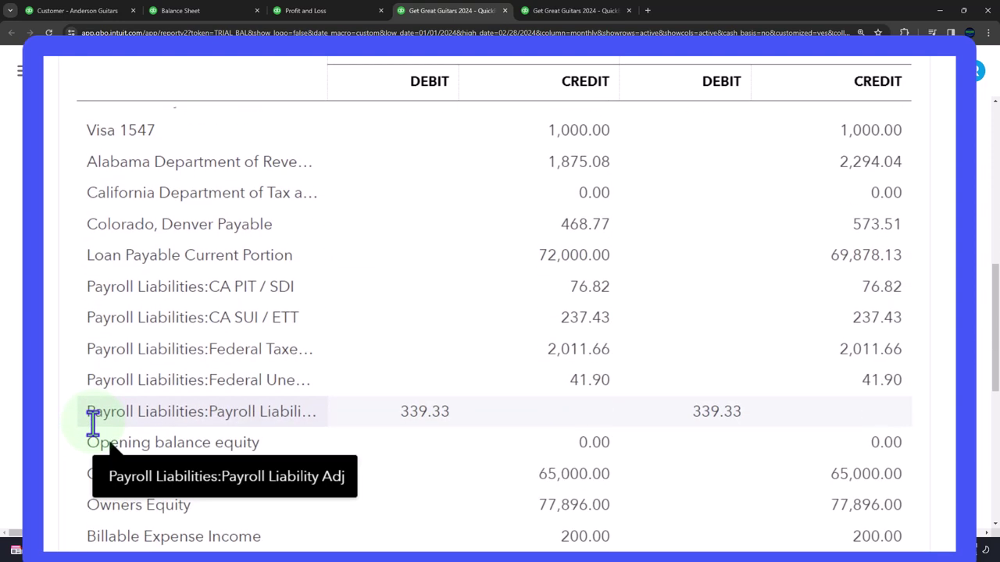
scroll(92, 424, "down", 1)
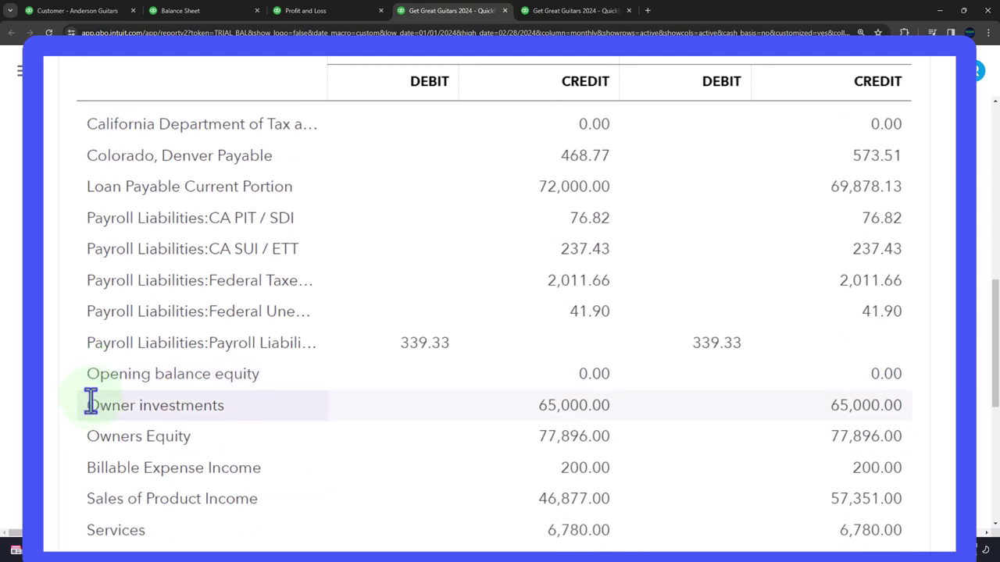
scroll(92, 402, "down", 1)
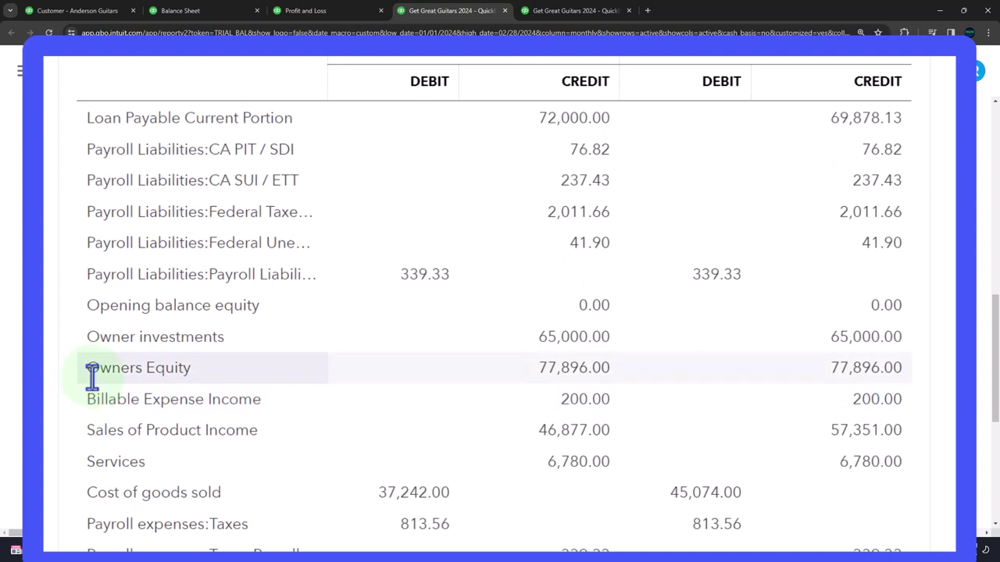
scroll(92, 377, "down", 1)
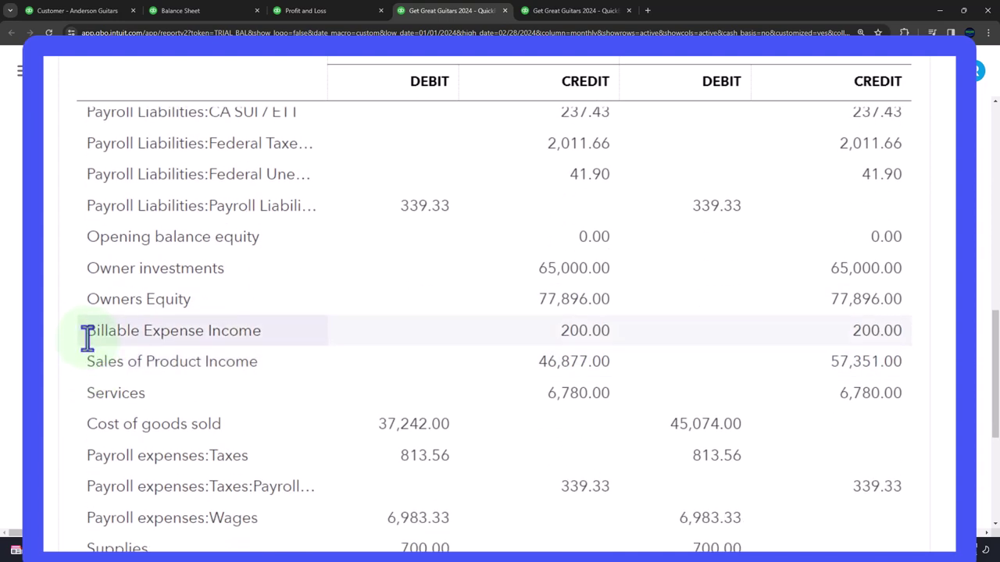
scroll(88, 337, "down", 1)
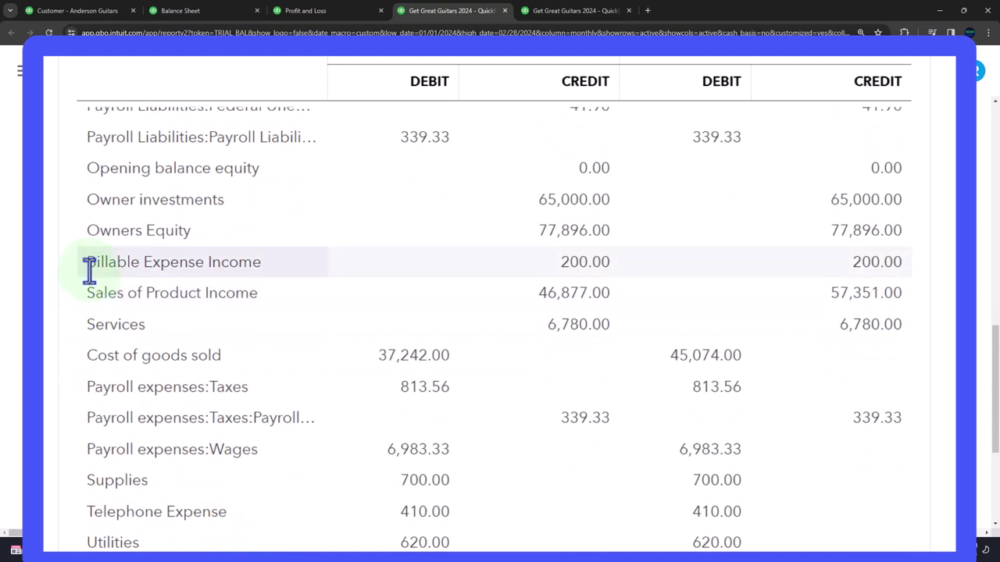
scroll(88, 269, "down", 1)
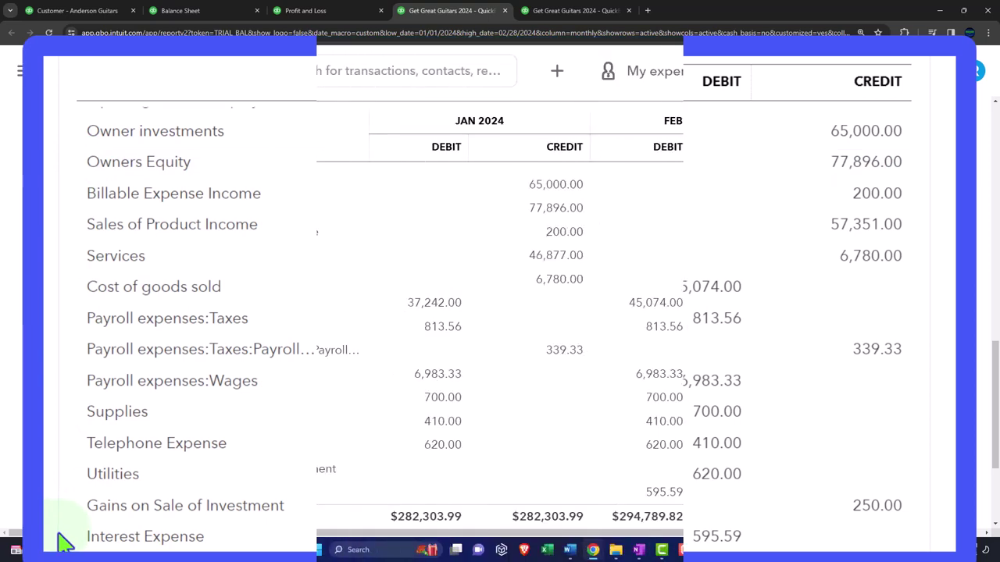
Rerun the Trial Balance with both period dates set to 01/01/2025 and examine the Owners Equity balance.
scroll(62, 541, "up", 10)
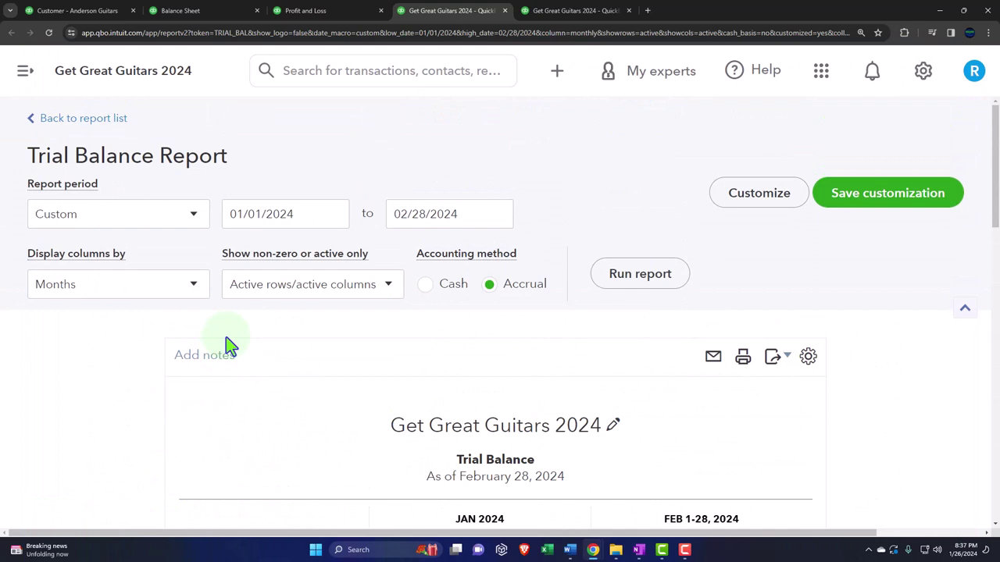
left_click(292, 218)
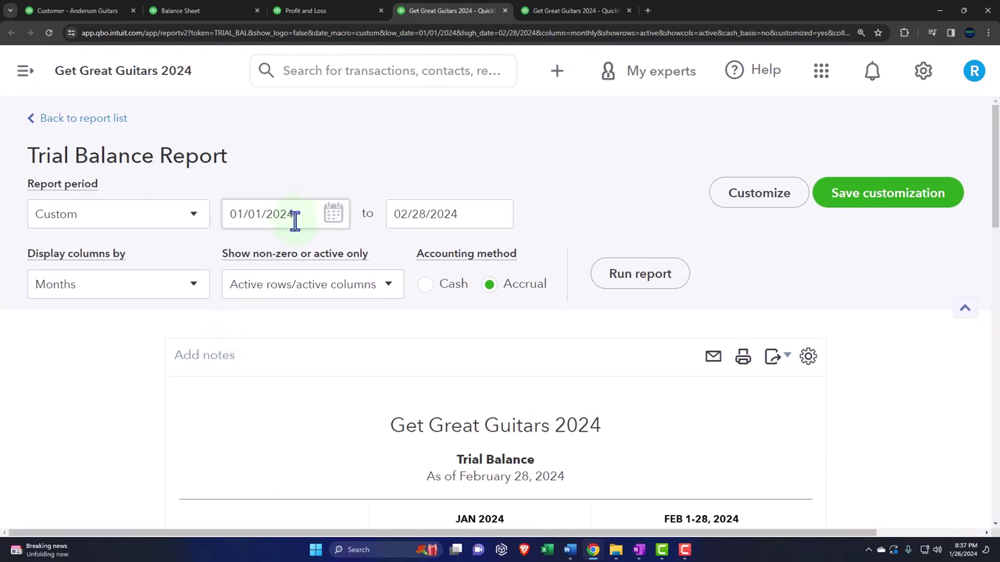
left_click_drag(294, 214, 228, 214)
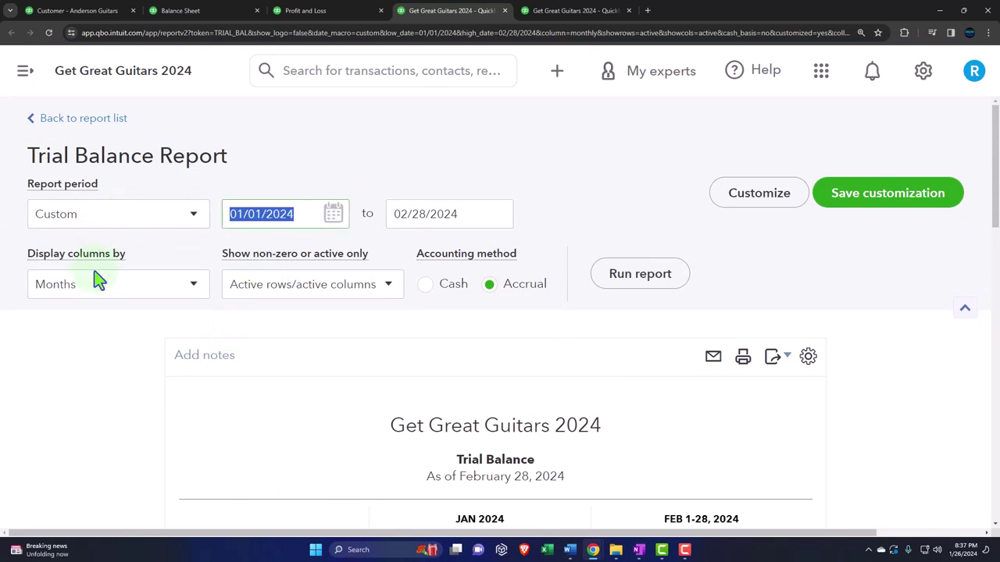
type("01012025")
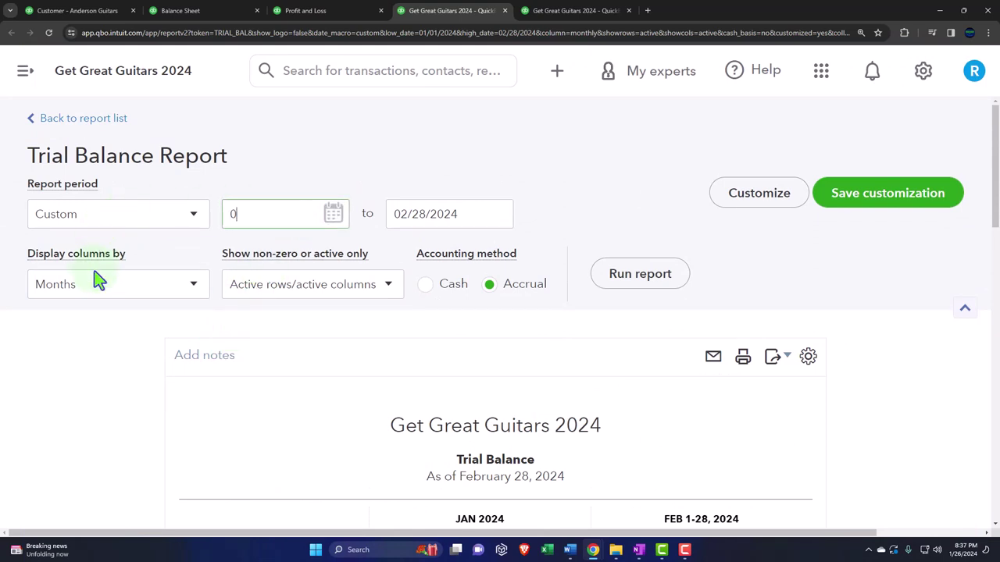
key("Tab")
type("01012025")
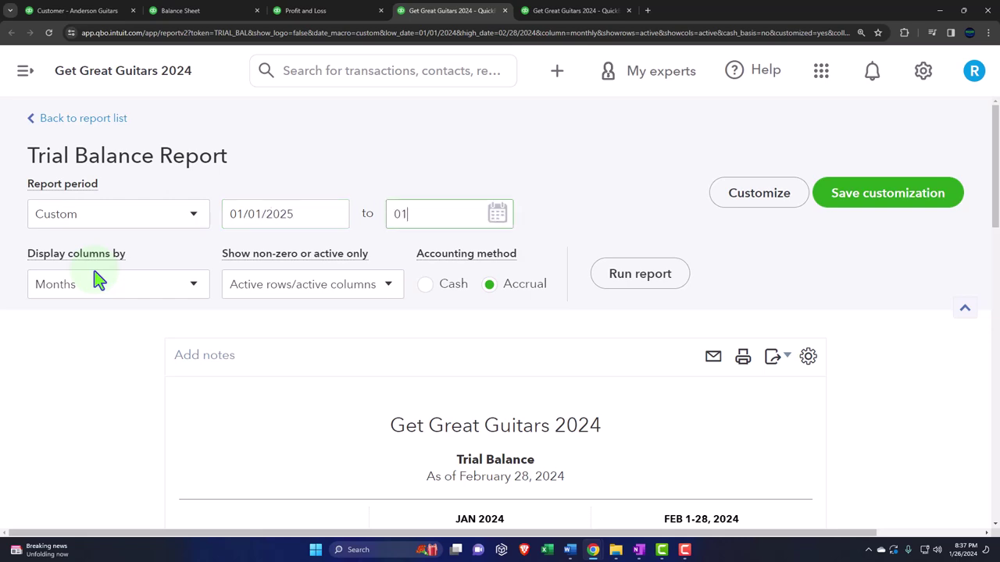
key("Tab")
left_click(641, 273)
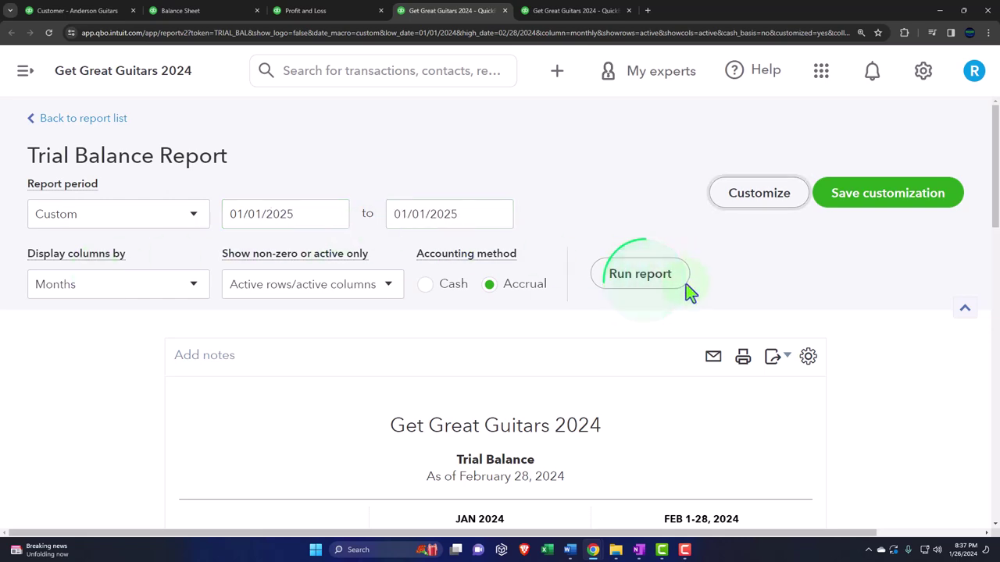
scroll(683, 287, "down", 6)
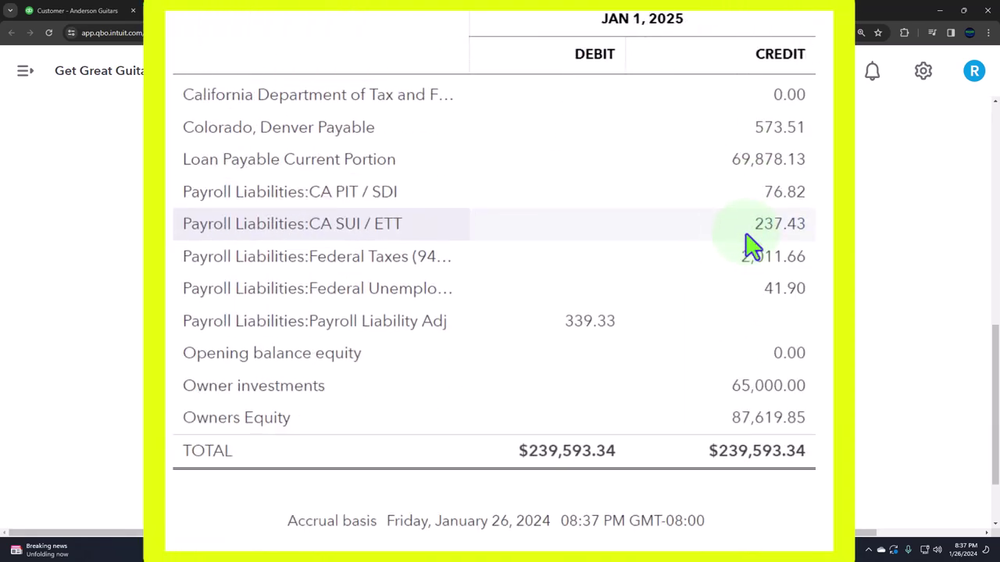
scroll(684, 288, "down", 2)
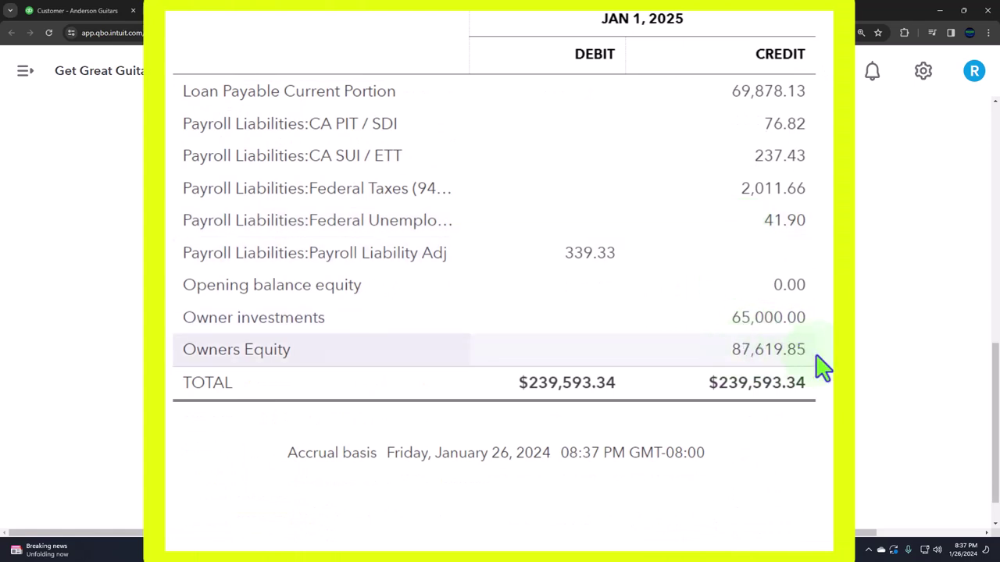